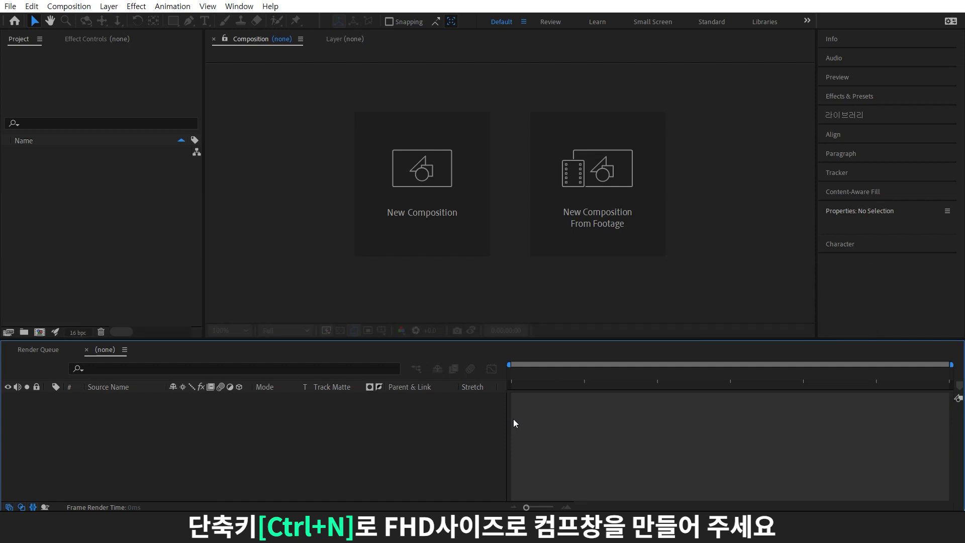
# - Create the 1920x1080 Comp 1 and add a text layer reading '32bpc'
pyautogui.hotkey('ctrl', 'n')
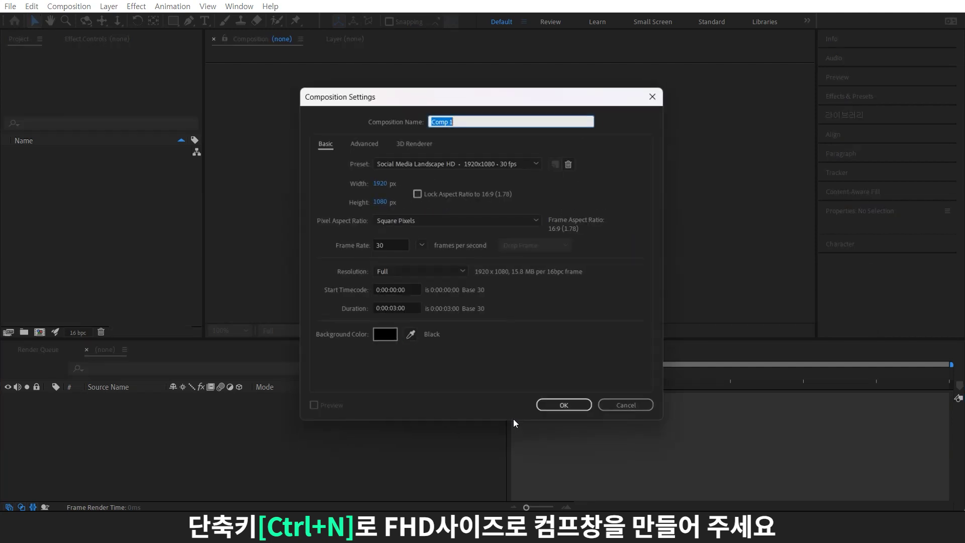
pyautogui.click(578, 410)
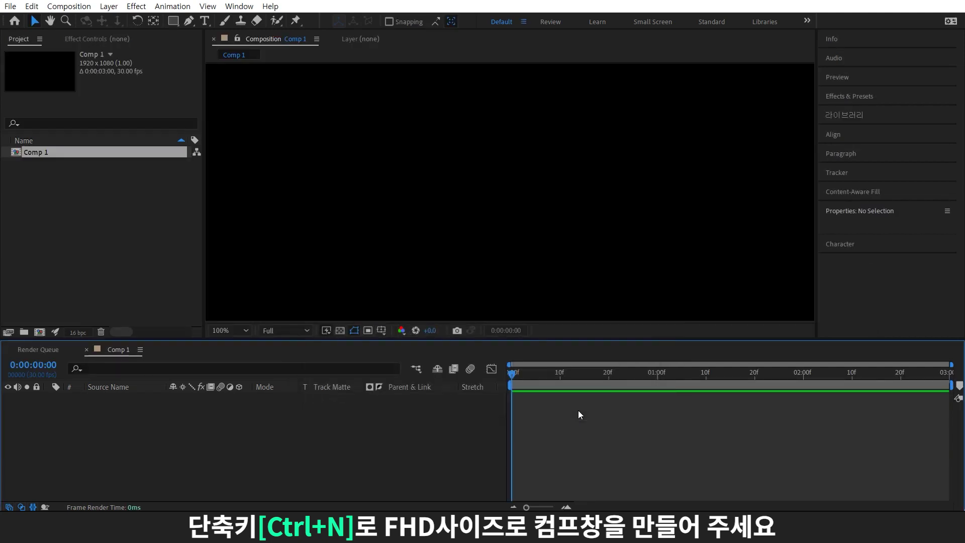
pyautogui.click(438, 207)
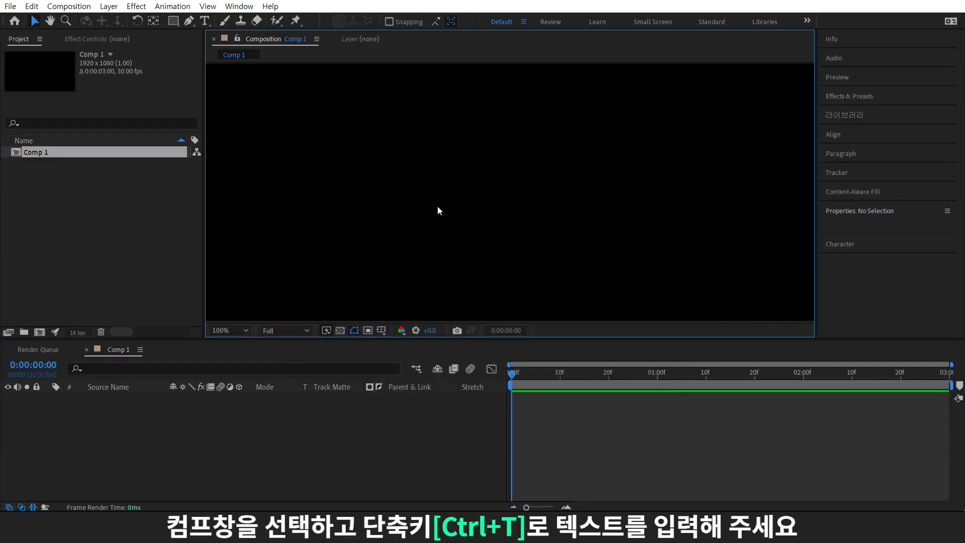
pyautogui.hotkey('ctrl', 't')
pyautogui.click(438, 208)
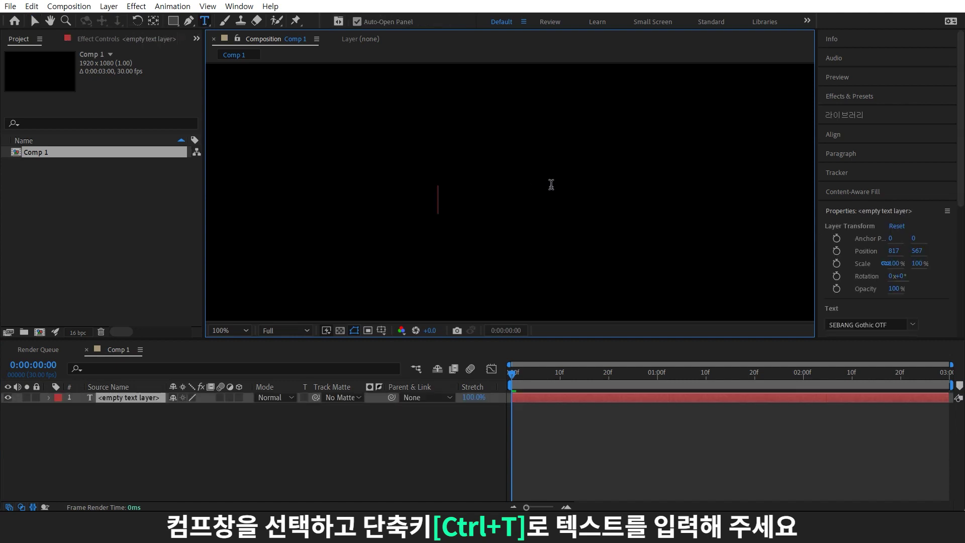
pyautogui.write('32')
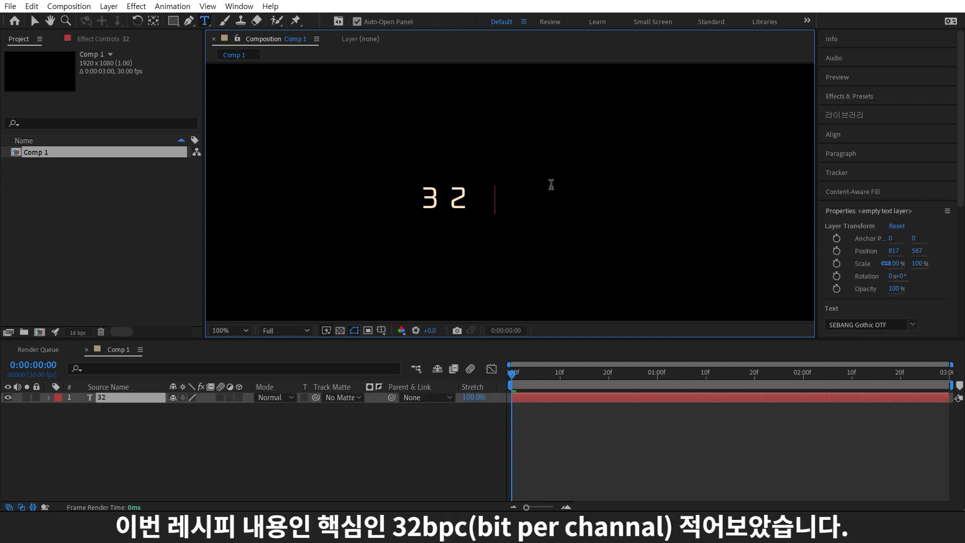
pyautogui.write('bpc')
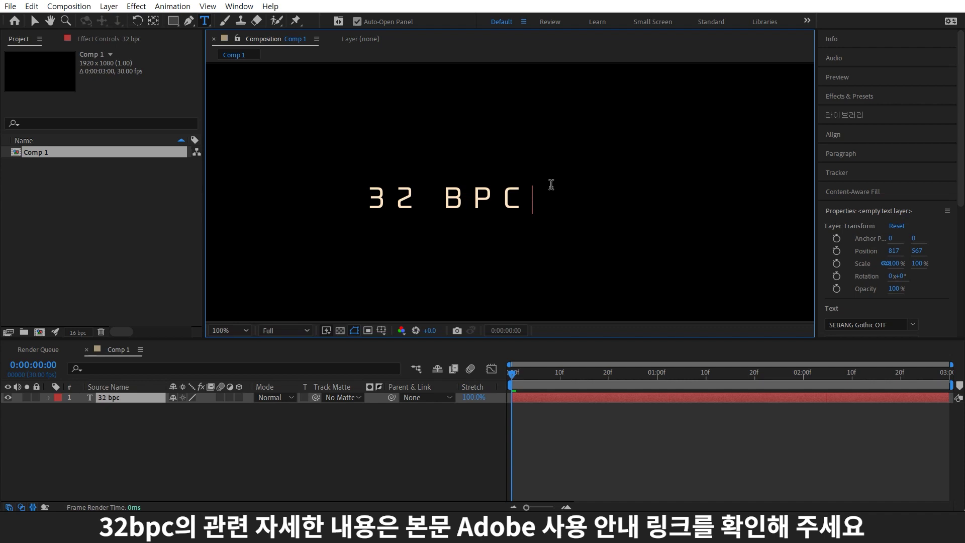
# - Centre the 32bpc text horizontally and vertically in the composition
pyautogui.click(827, 135)
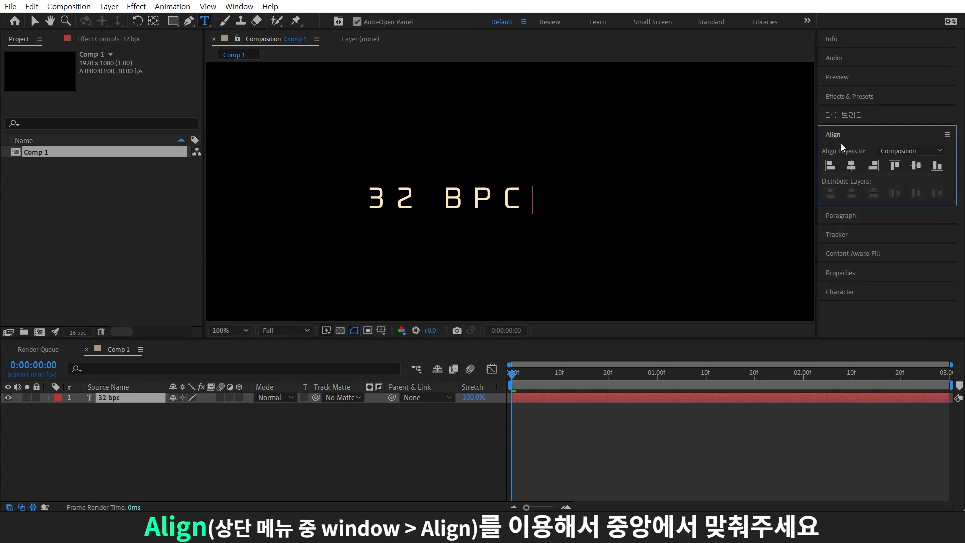
pyautogui.click(851, 166)
pyautogui.click(915, 166)
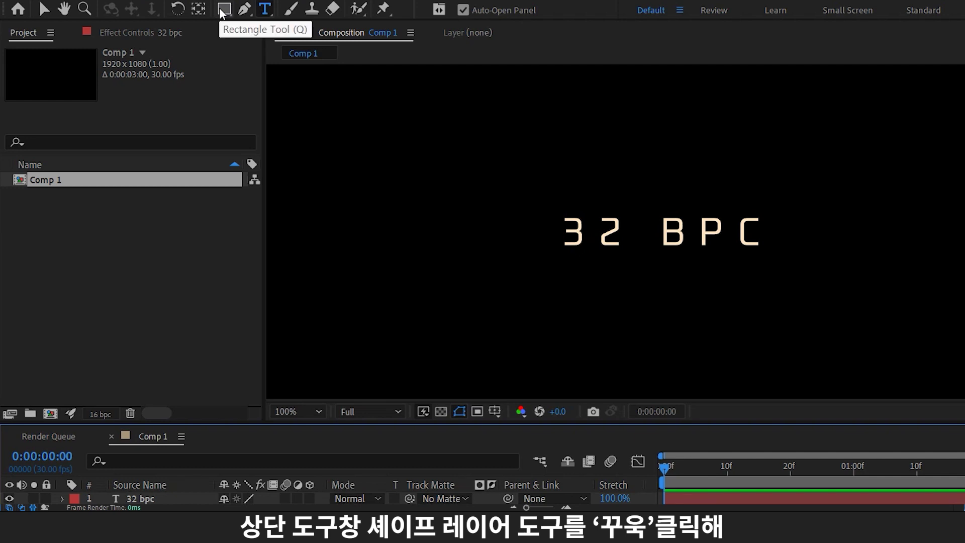
# - Add a composition-sized ellipse shape layer with a 0.5 px FFE5C1 pale peach stroke
pyautogui.moveTo(219, 9); pyautogui.dragTo(320, 46)
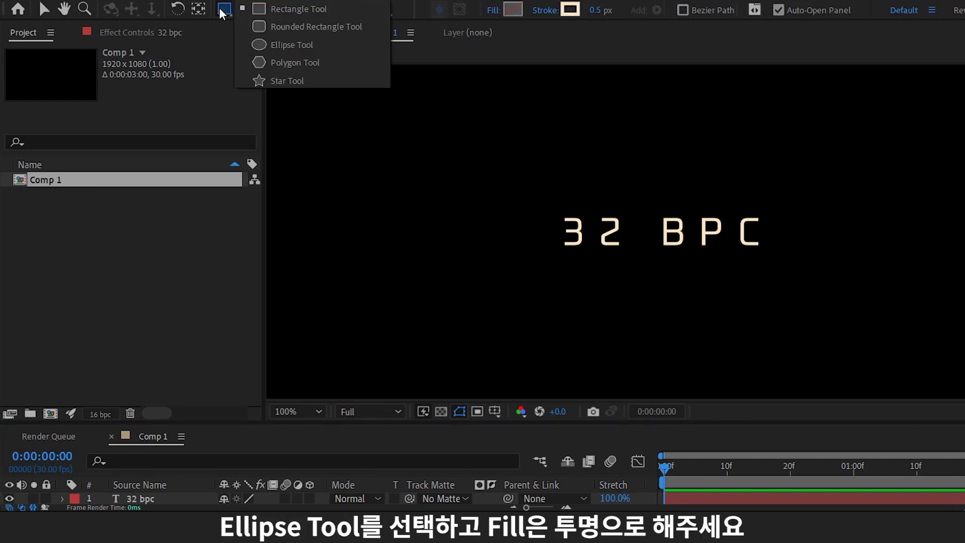
pyautogui.click(320, 46)
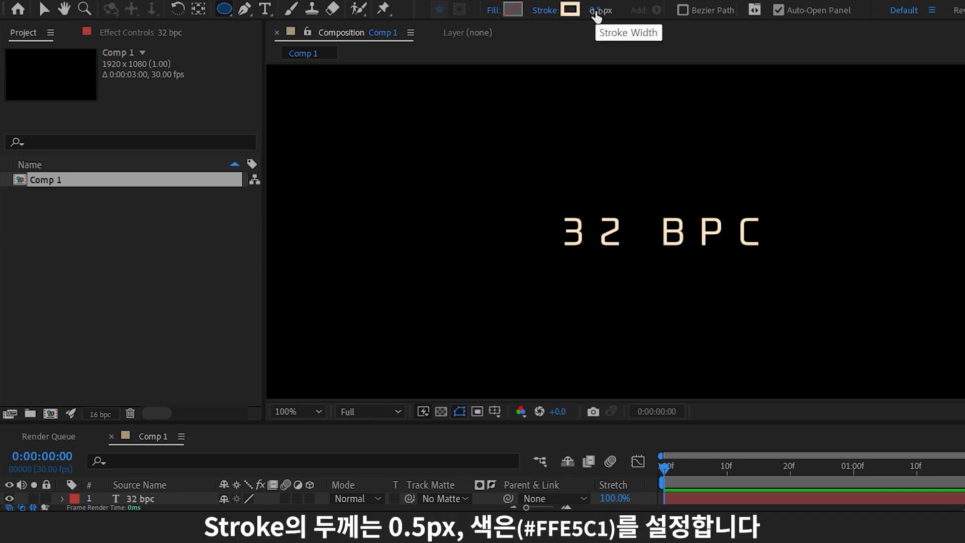
pyautogui.click(570, 9)
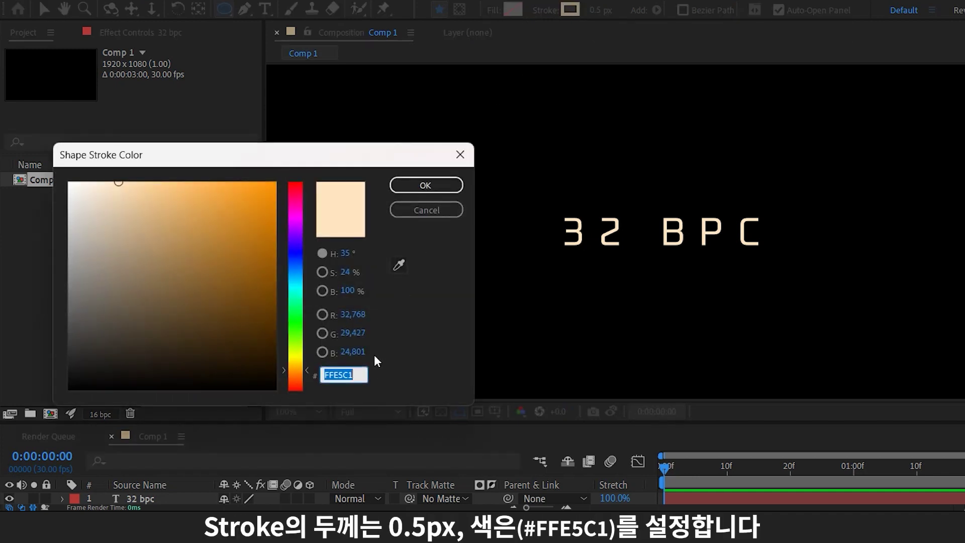
pyautogui.click(440, 189)
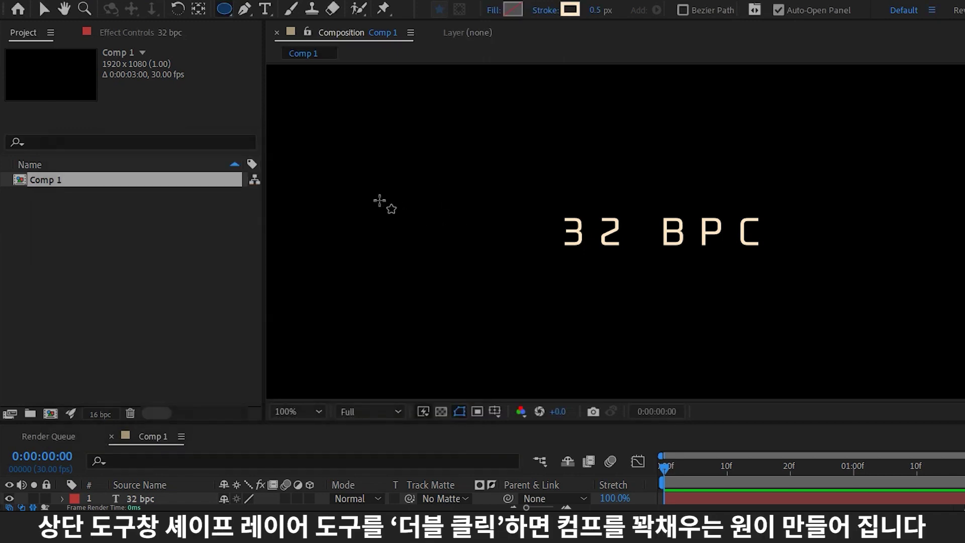
pyautogui.doubleClick(228, 9)
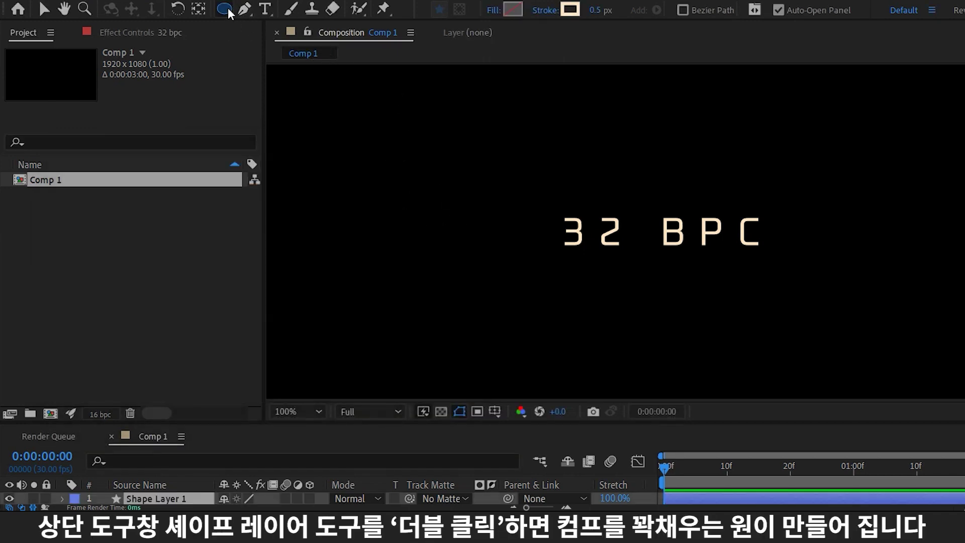
# - Add a Repeater to the shape and resize the ellipse path to 390x390
pyautogui.click(245, 409)
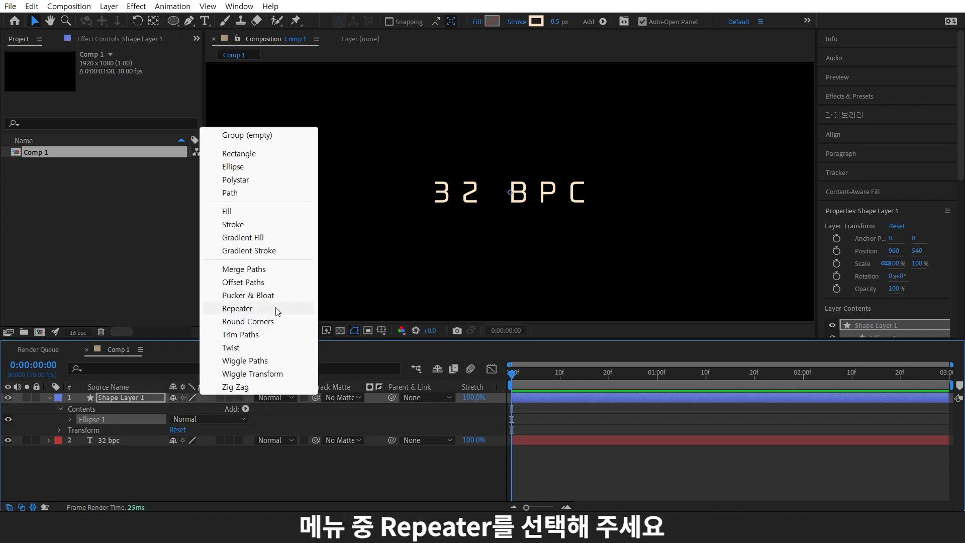
pyautogui.click(276, 308)
pyautogui.click(104, 407)
pyautogui.click(223, 420)
pyautogui.click(246, 420)
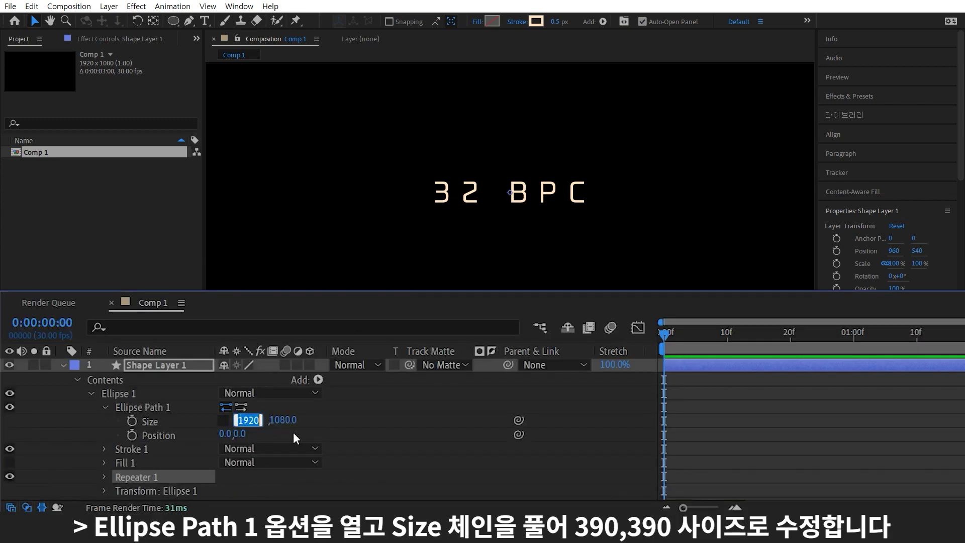
pyautogui.write('390')
pyautogui.press('Tab')
pyautogui.write('390')
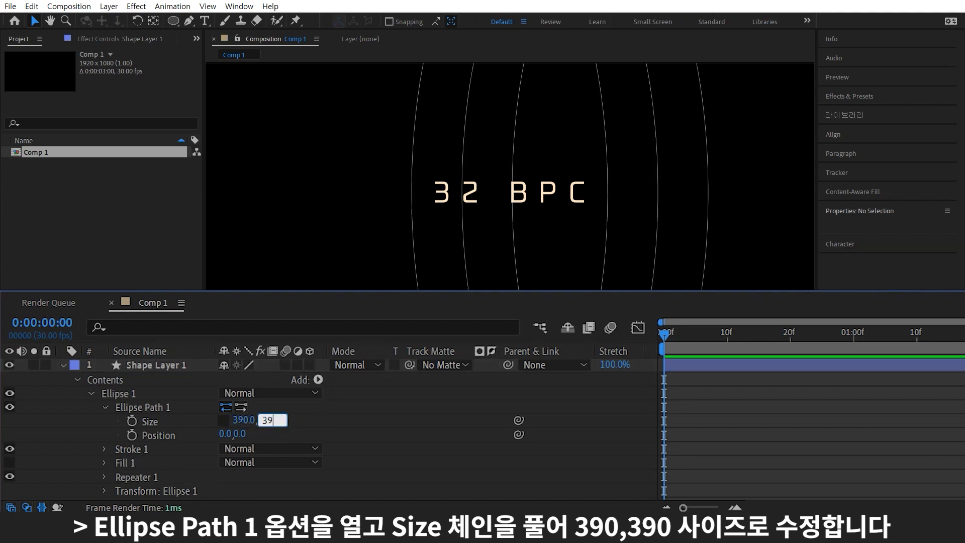
pyautogui.press('Return')
# - Add dashes to the ellipse stroke and set the Dash length to 600
pyautogui.click(104, 448)
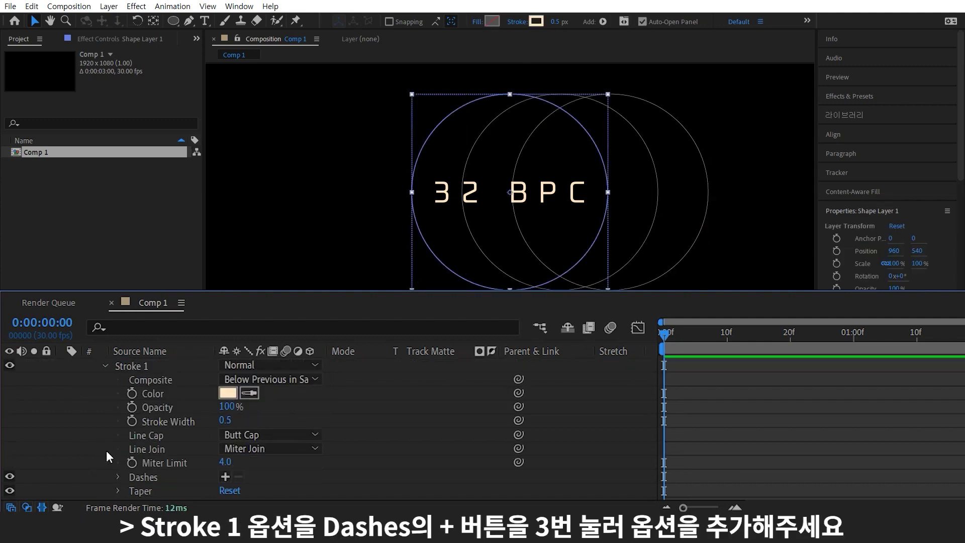
pyautogui.click(225, 476)
pyautogui.click(223, 465)
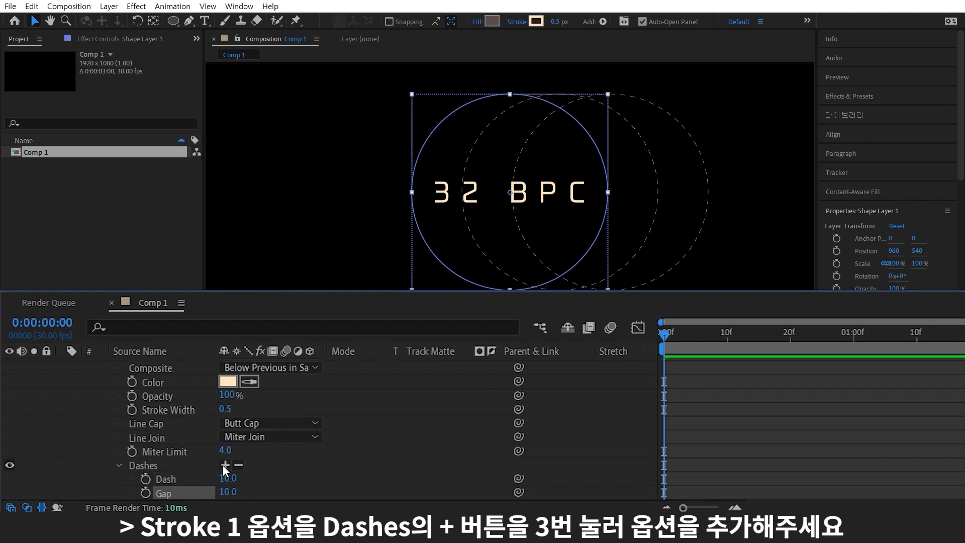
pyautogui.click(226, 465)
pyautogui.click(227, 464)
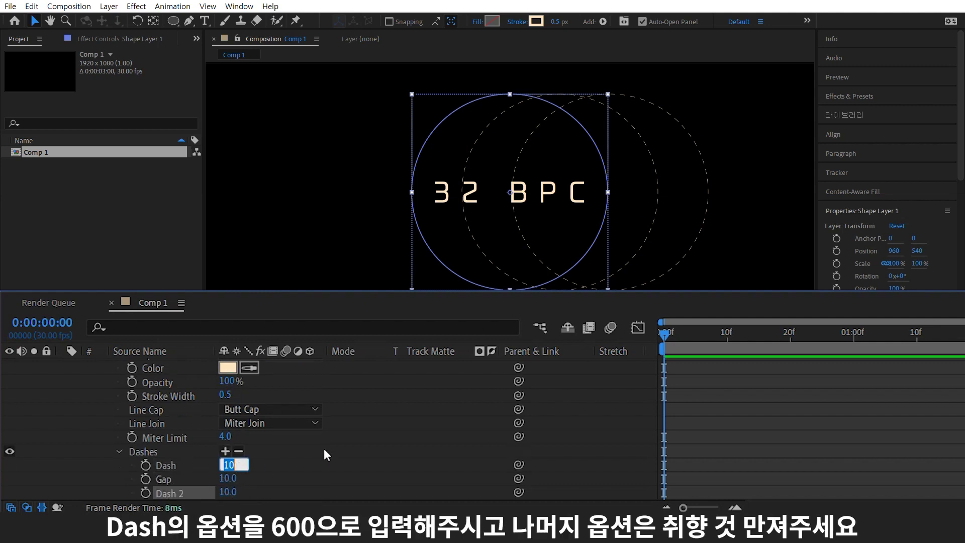
pyautogui.write('600')
pyautogui.press('Return')
# - Set the Repeater to 80 copies with Position offset 0 and 101% scale
pyautogui.scroll(-3, 306, 449)
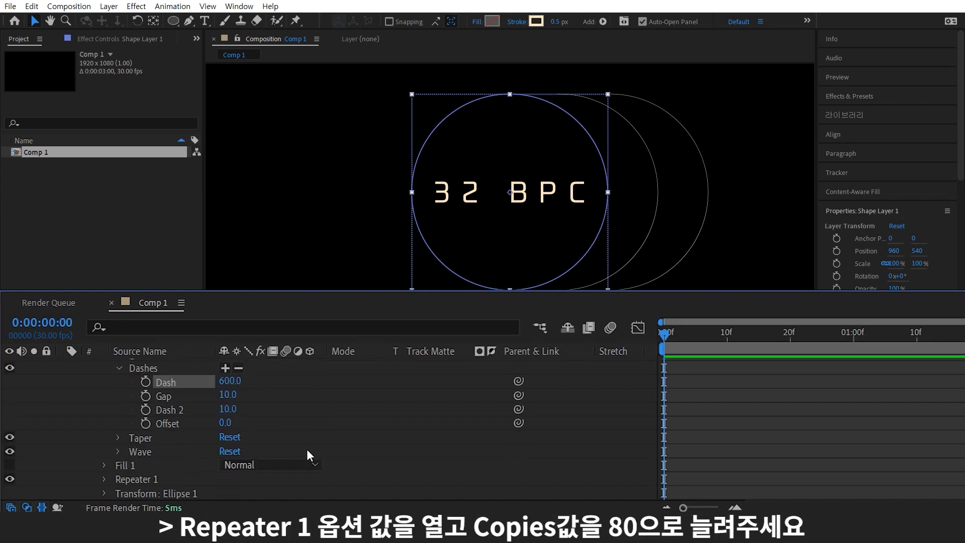
pyautogui.click(106, 480)
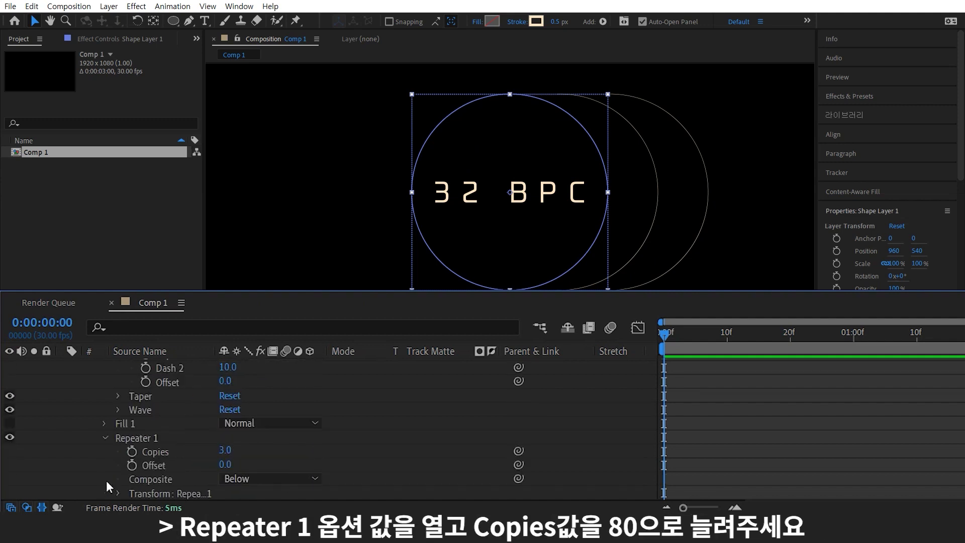
pyautogui.click(227, 451)
pyautogui.write('80')
pyautogui.press('Return')
pyautogui.scroll(-3, 122, 453)
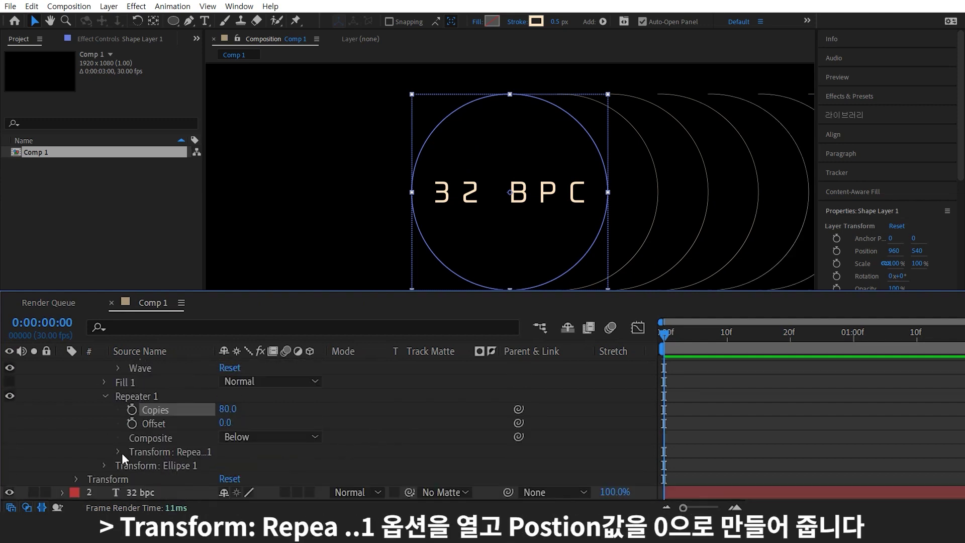
pyautogui.click(119, 410)
pyautogui.click(222, 436)
pyautogui.write('0')
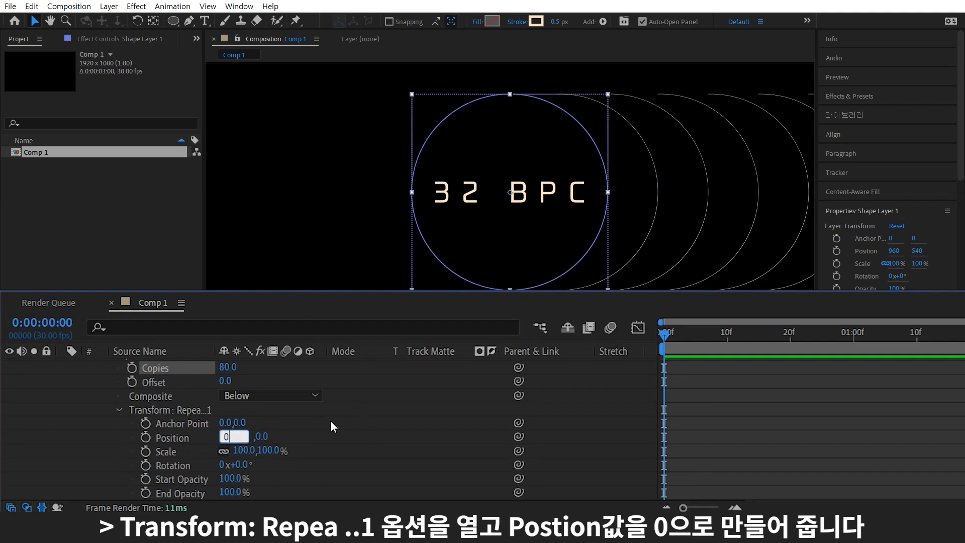
pyautogui.press('Return')
pyautogui.click(268, 451)
pyautogui.write('1')
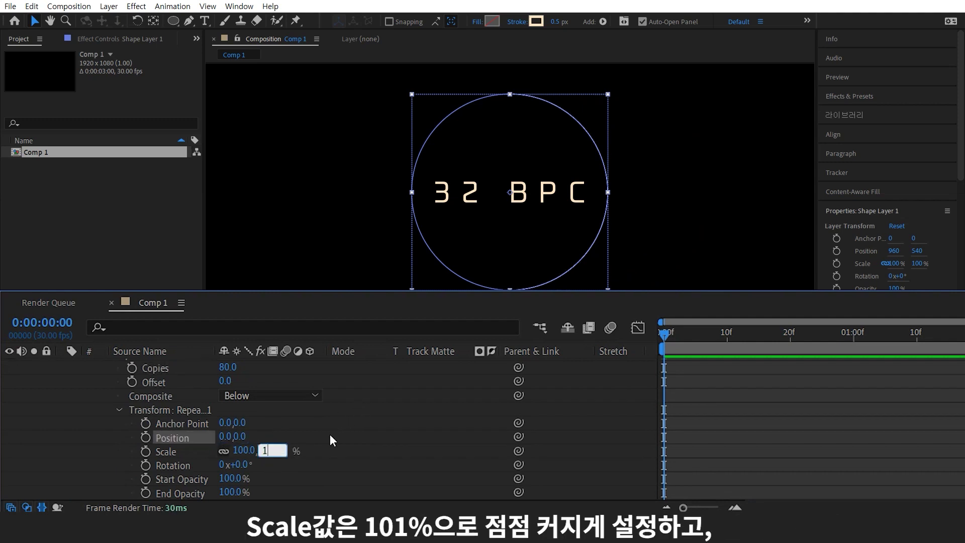
pyautogui.write('01')
pyautogui.press('Return')
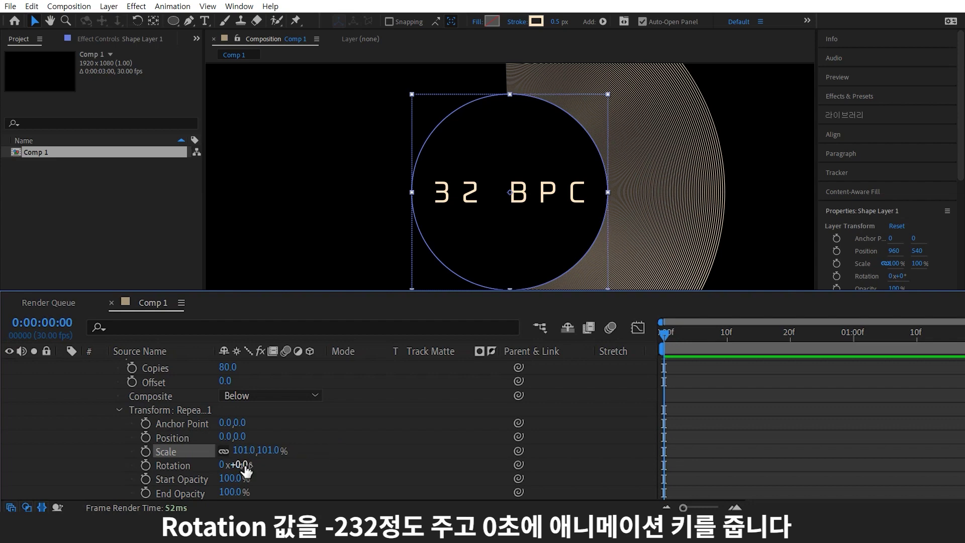
# - Keyframe Repeater Rotation at -232° at the start, set the end-frame value, and preview
pyautogui.click(243, 464)
pyautogui.write('-232')
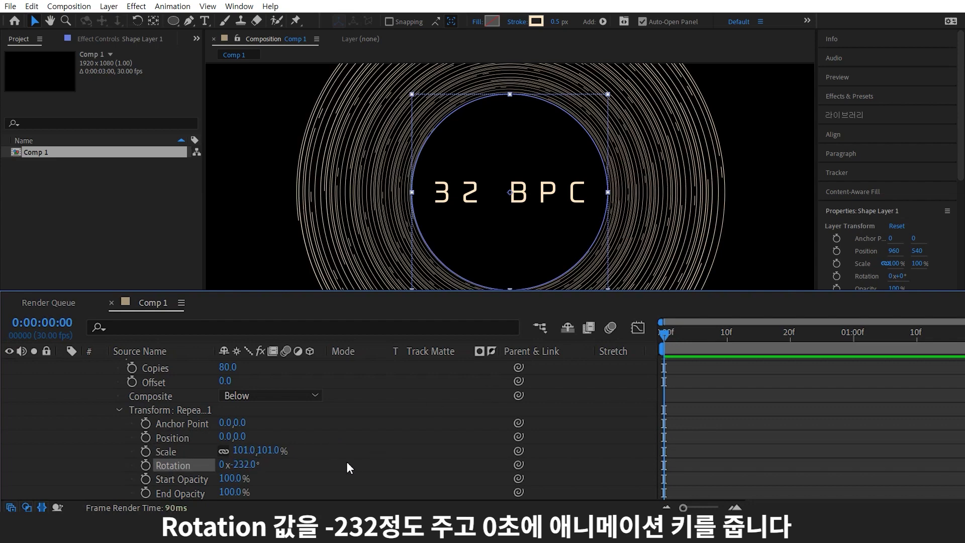
pyautogui.press('Return')
pyautogui.click(145, 465)
pyautogui.press('End')
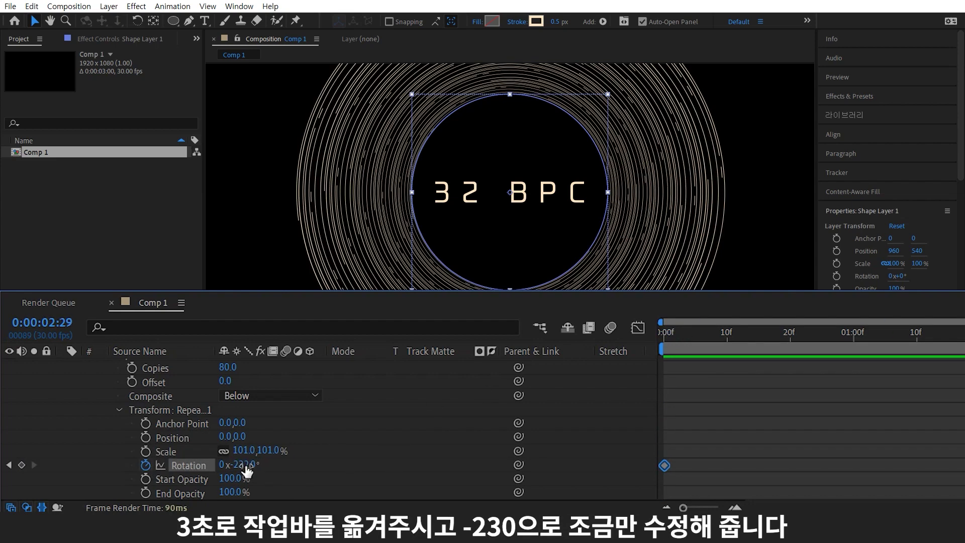
pyautogui.click(244, 465)
pyautogui.write('-232.0')
pyautogui.press('Return')
pyautogui.press('space')
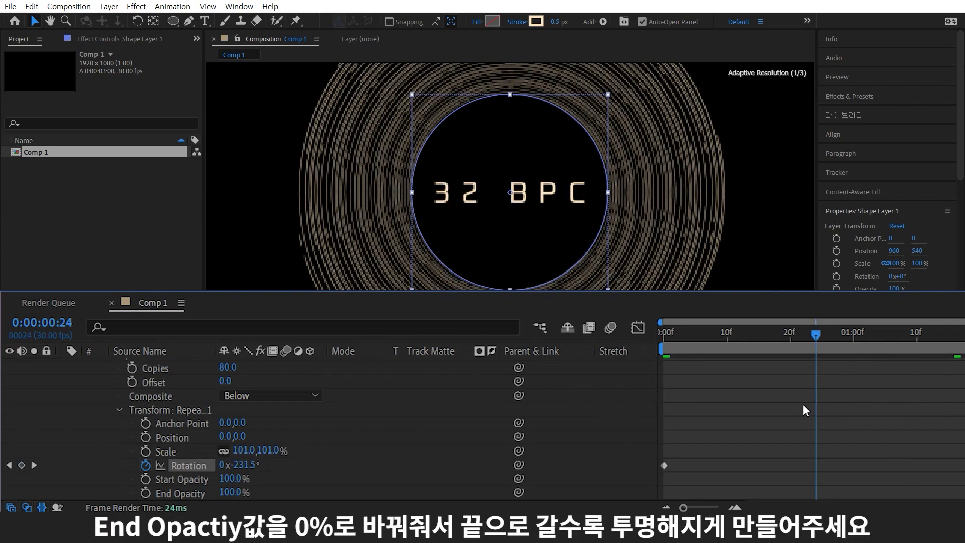
pyautogui.press('space')
# - Set the Repeater's End Opacity to 0% so the rings fade out
pyautogui.click(234, 492)
pyautogui.write('0')
pyautogui.press('Return')
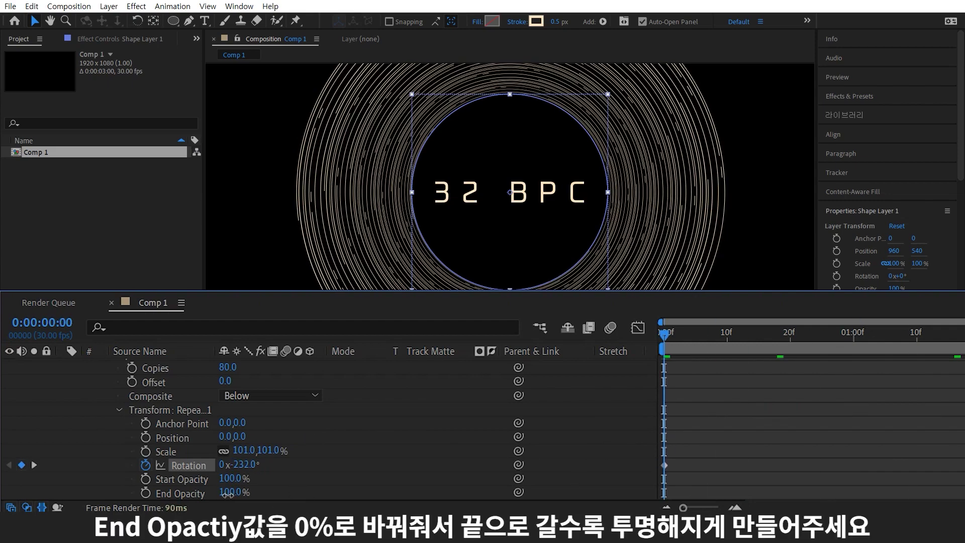
# - Apply the Glow effect to Shape Layer 1
pyautogui.scroll(10, 216, 406)
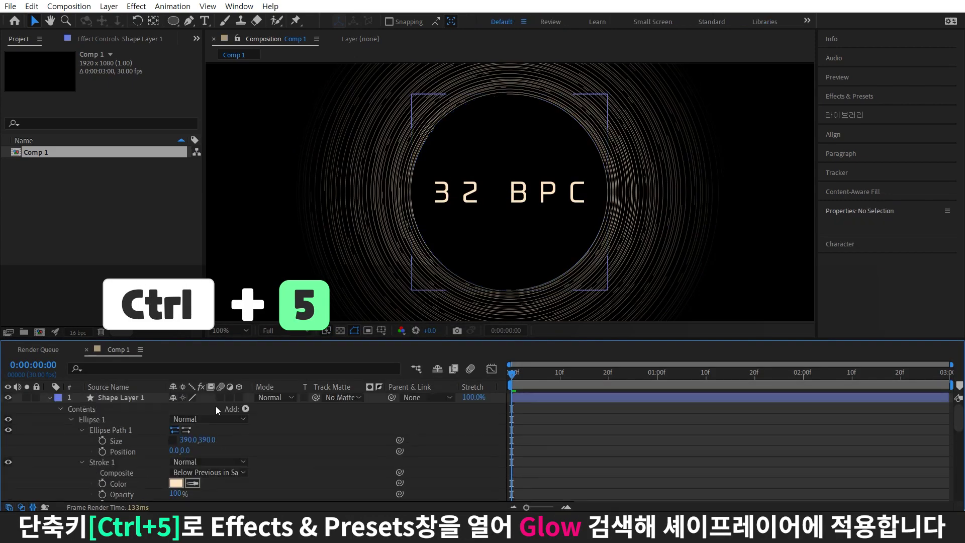
pyautogui.click(127, 400)
pyautogui.hotkey('ctrl', '5')
pyautogui.write('glow')
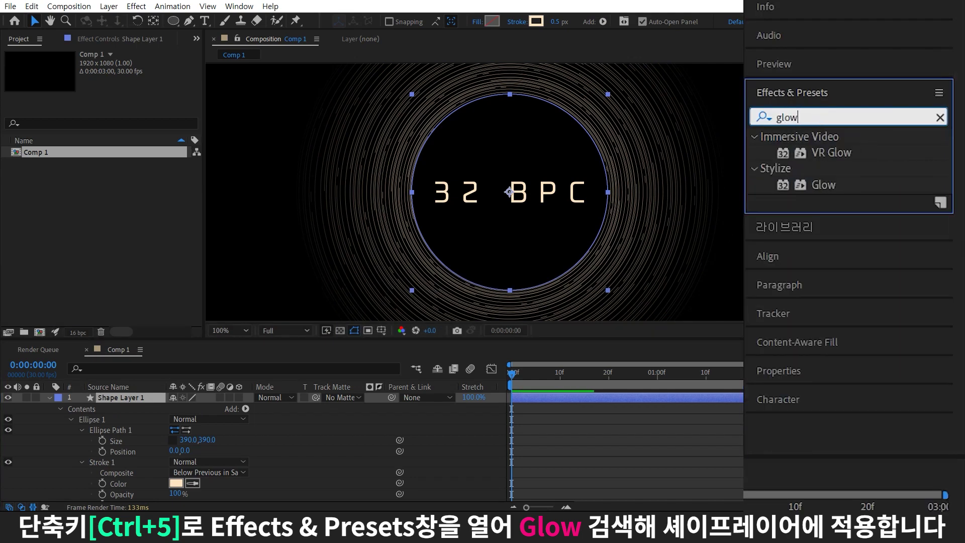
pyautogui.moveTo(825, 184); pyautogui.dragTo(145, 398)
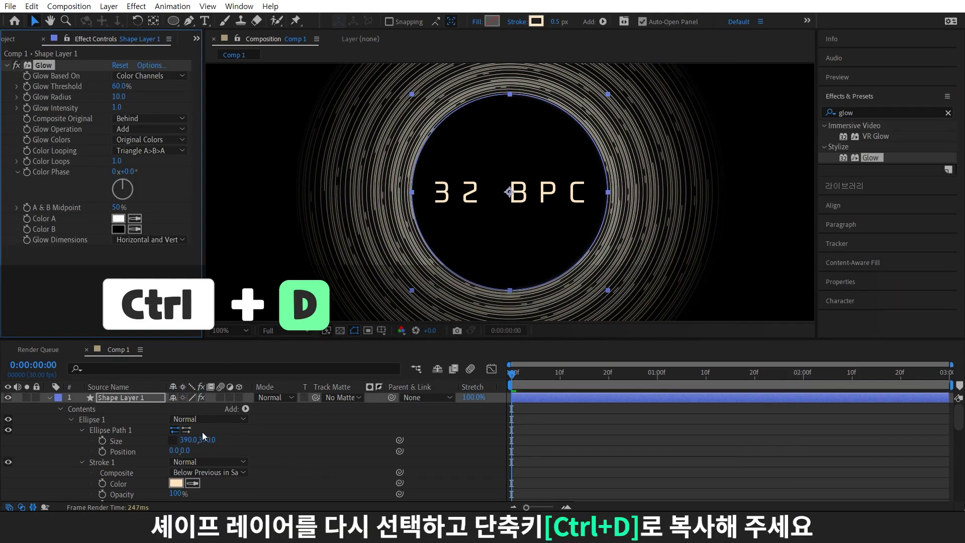
pyautogui.click(127, 399)
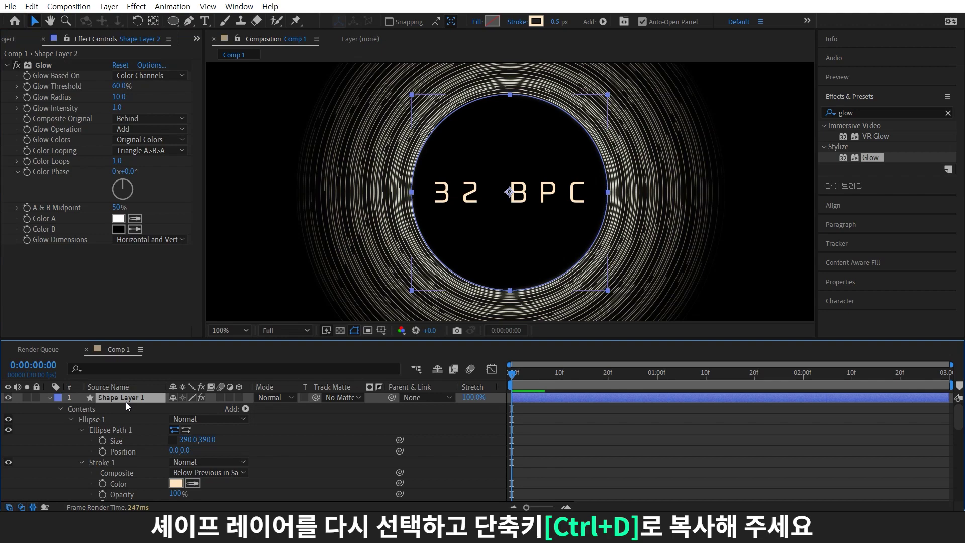
# - Duplicate the ring layer and give the copy a 0.3 px FFC63E golden stroke
pyautogui.hotkey('ctrl', 'd')
pyautogui.click(535, 22)
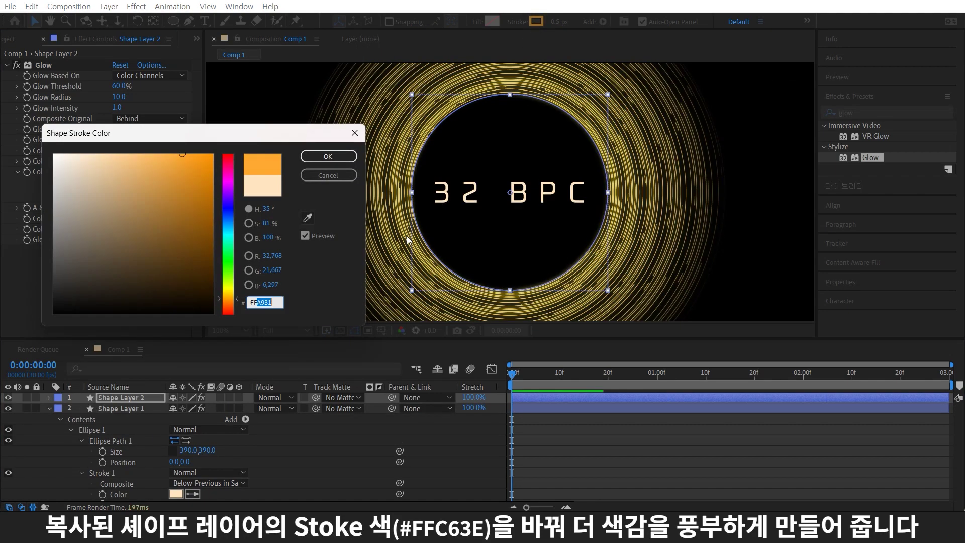
pyautogui.write('FFC63E')
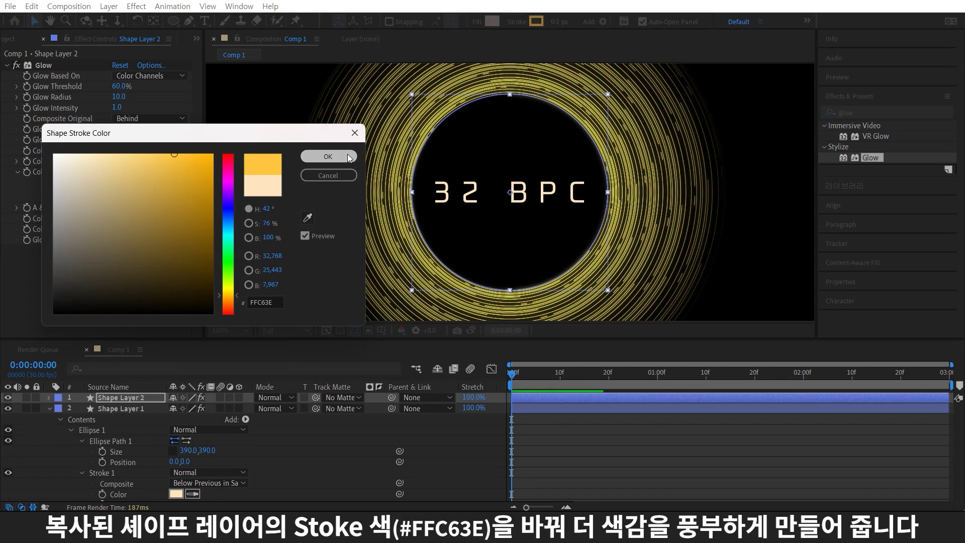
pyautogui.click(327, 156)
pyautogui.click(554, 21)
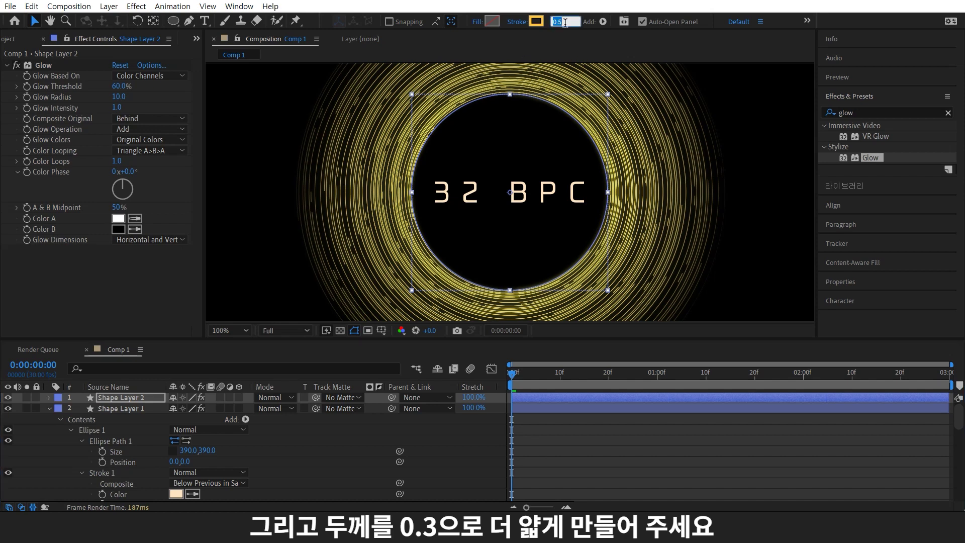
pyautogui.write('0.3')
pyautogui.press('Return')
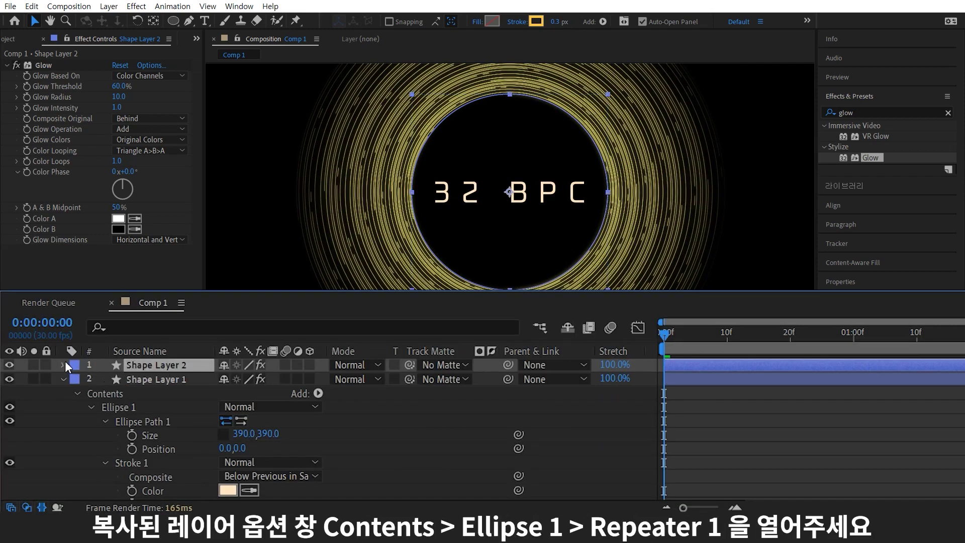
# - Set Shape Layer 2's Repeater to 60 copies with a 103% transform scale
pyautogui.click(48, 397)
pyautogui.click(104, 449)
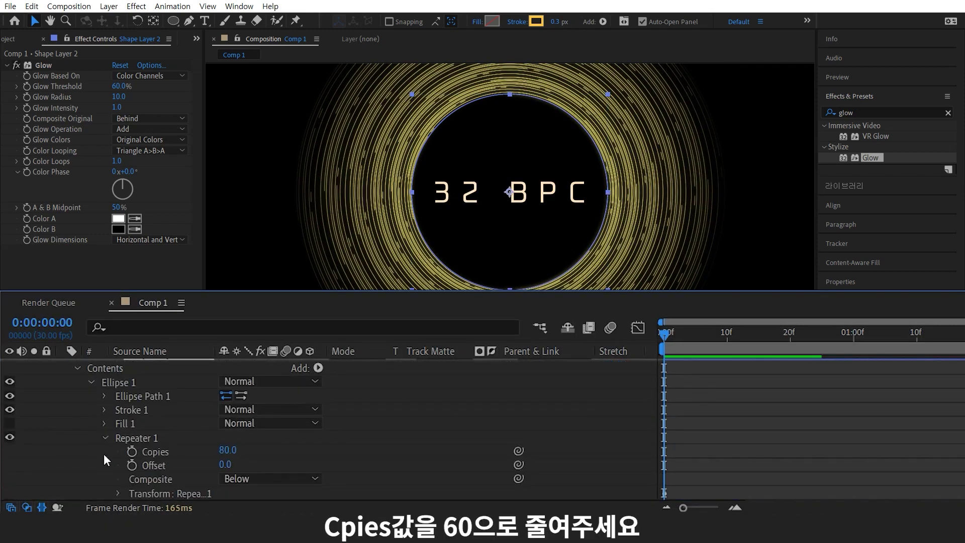
pyautogui.click(229, 450)
pyautogui.write('60')
pyautogui.click(337, 392)
pyautogui.scroll(-3, 115, 453)
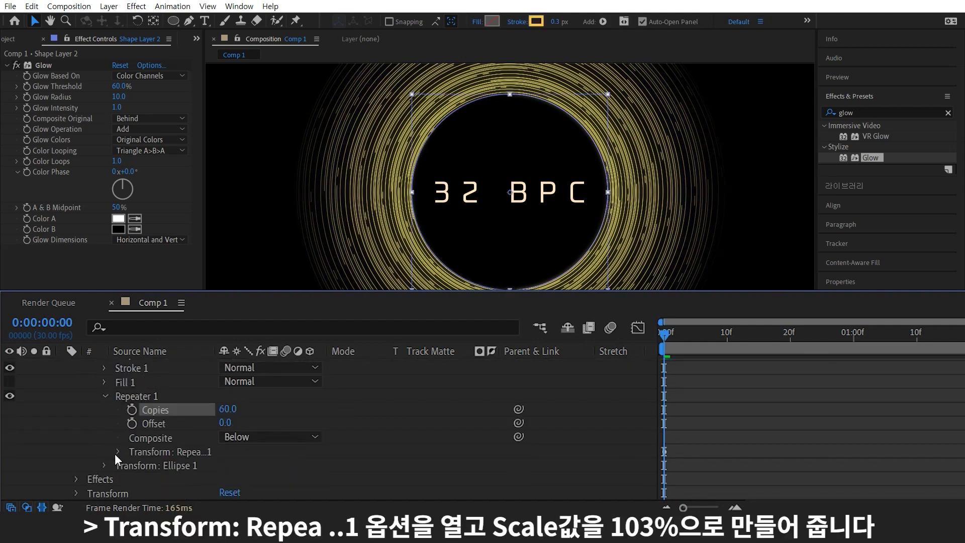
pyautogui.click(116, 451)
pyautogui.scroll(-3, 113, 454)
pyautogui.click(242, 449)
pyautogui.write('103')
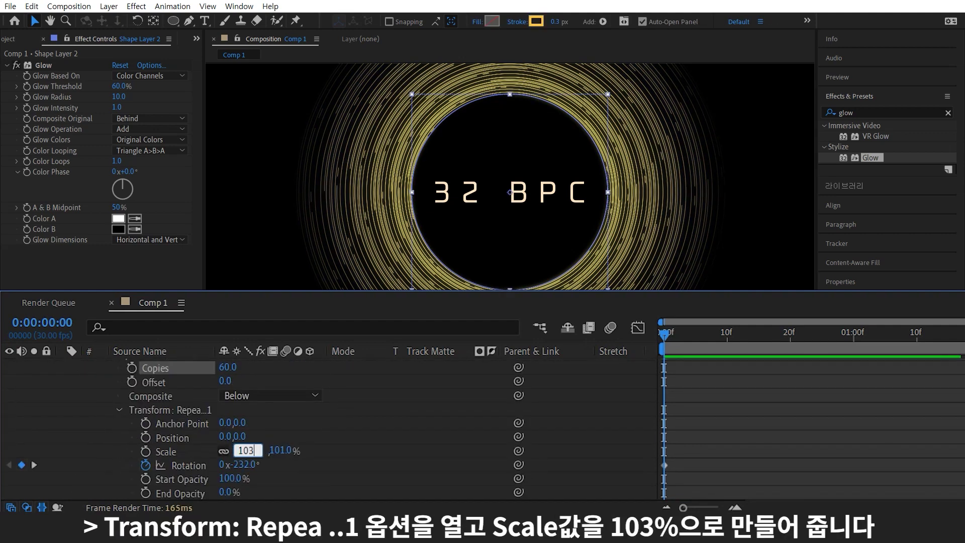
pyautogui.press('Return')
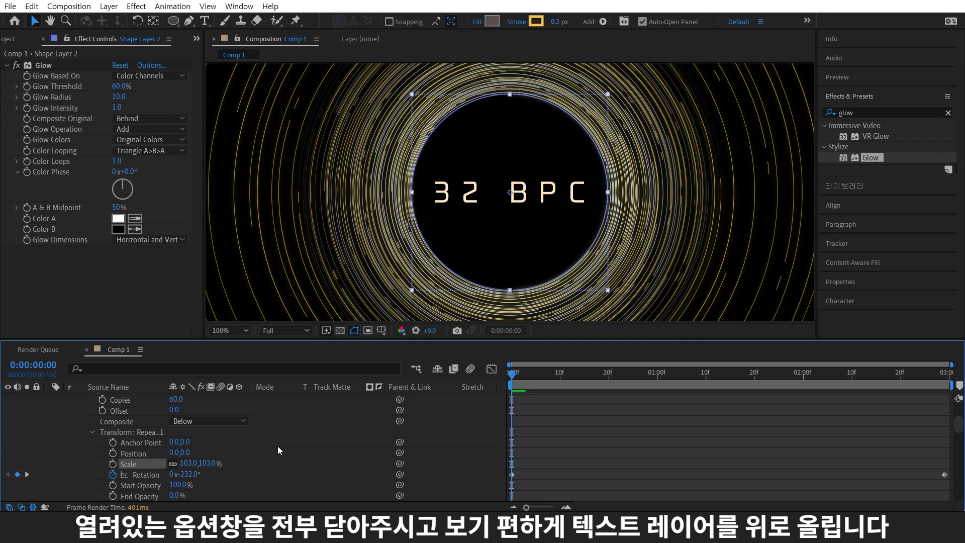
# - Move both shape layers below the 32 bpc text, make them 3D, and set Screen blending
pyautogui.click(48, 397)
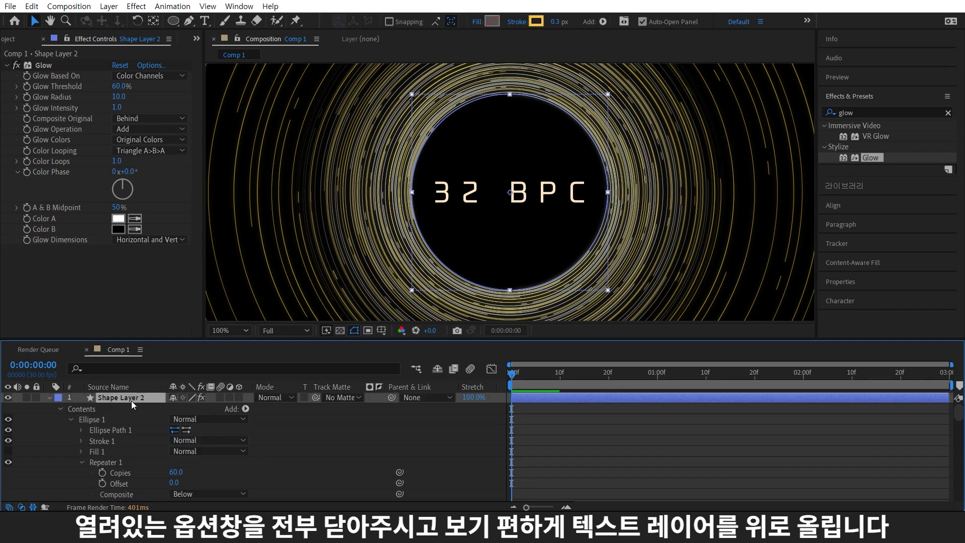
pyautogui.click(49, 409)
pyautogui.keyDown('shift'); pyautogui.click(121, 408); pyautogui.keyUp('shift')
pyautogui.hotkey('ctrl', 'shift', '[')
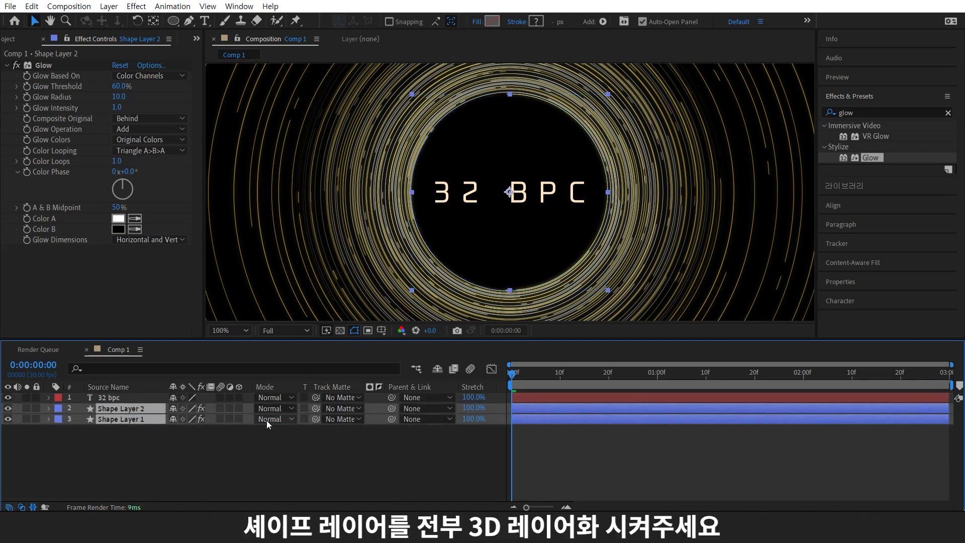
pyautogui.click(239, 417)
pyautogui.click(284, 409)
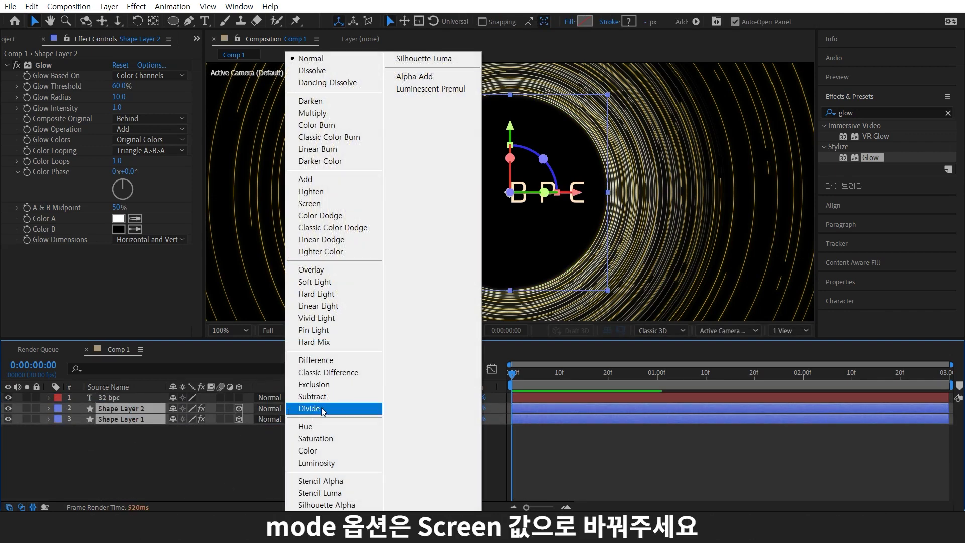
pyautogui.click(326, 203)
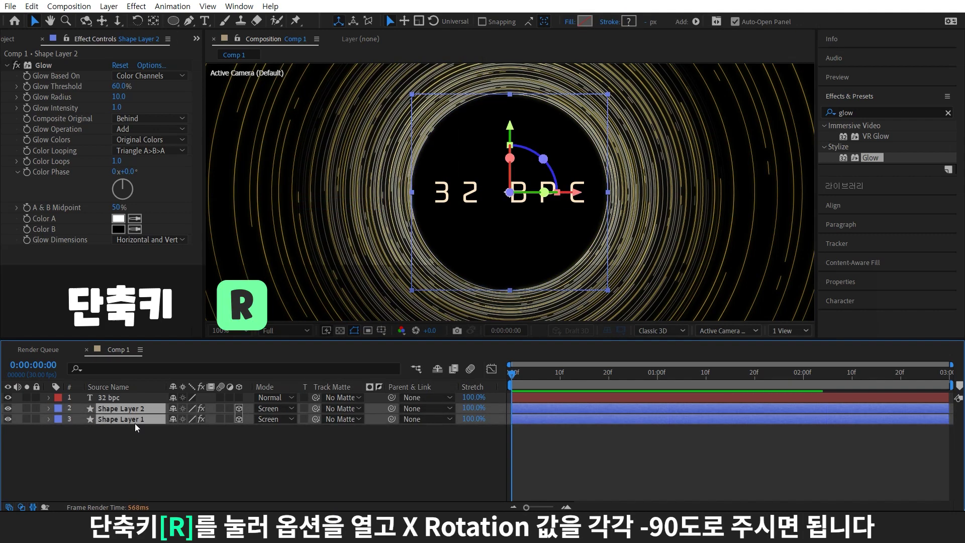
# - Tilt both ring layers to -90° X Rotation and lower them to 960,760,0 beneath the text
pyautogui.press('r')
pyautogui.click(185, 430)
pyautogui.write('-90')
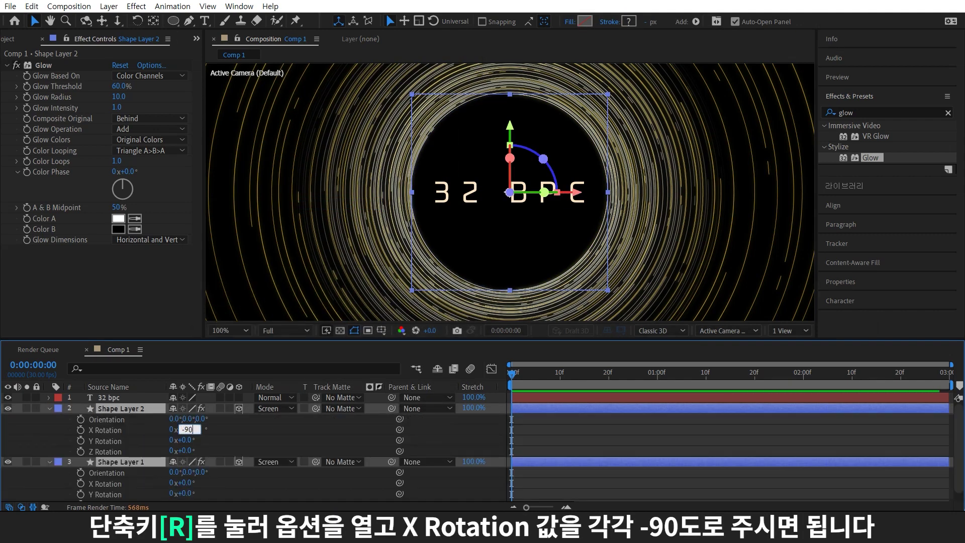
pyautogui.press('Return')
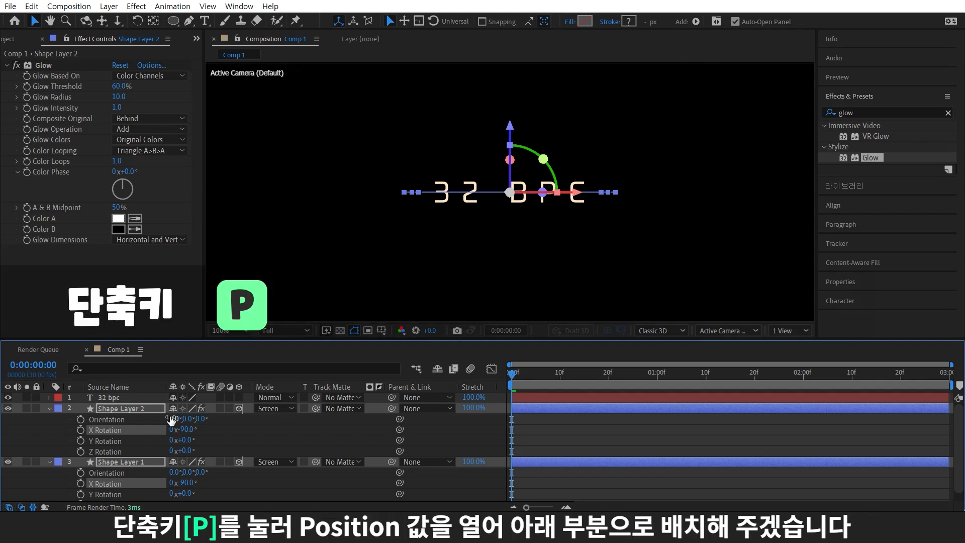
pyautogui.press('p')
pyautogui.moveTo(510, 128); pyautogui.dragTo(486, 237)
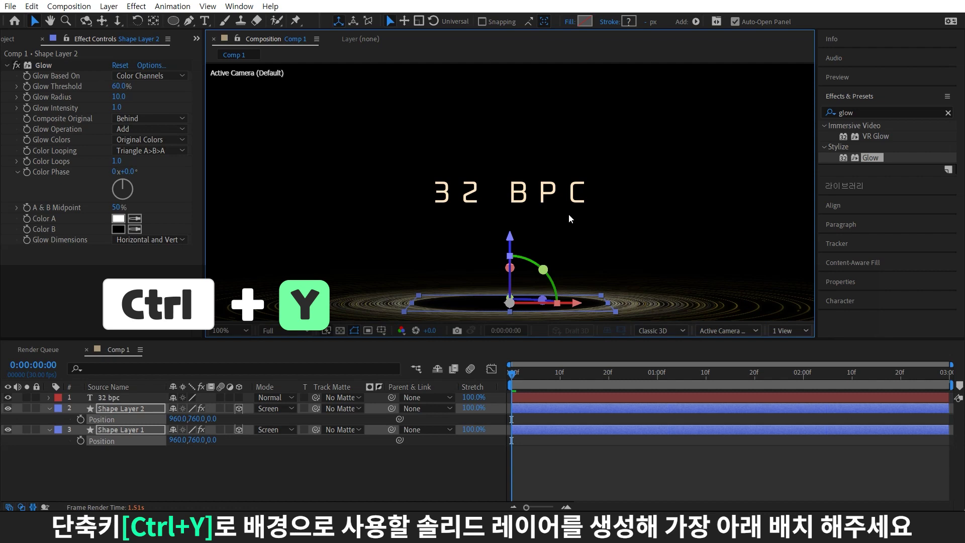
# - Add a dark solid layer and place it at the bottom of the layer stack
pyautogui.click(389, 469)
pyautogui.hotkey('ctrl', 'y')
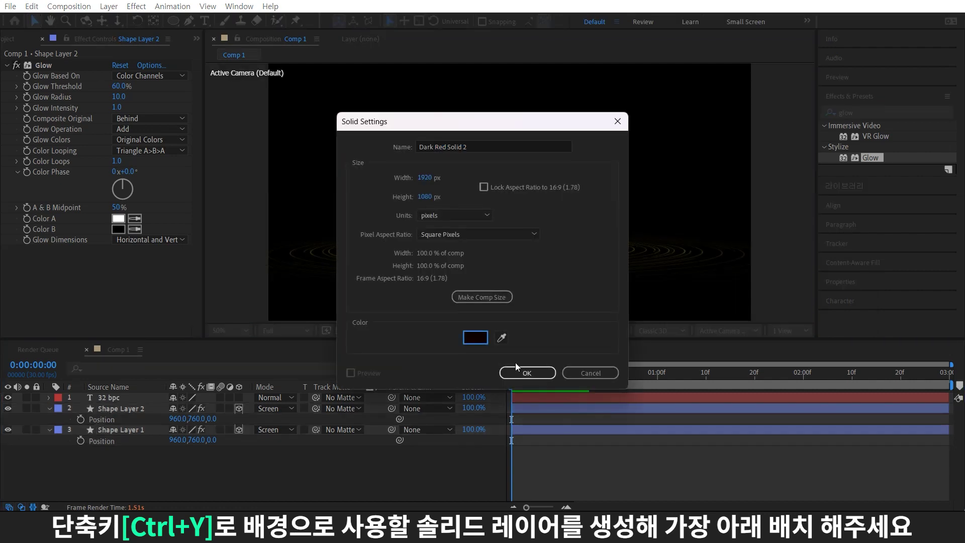
pyautogui.click(516, 366)
pyautogui.moveTo(151, 398); pyautogui.dragTo(155, 483)
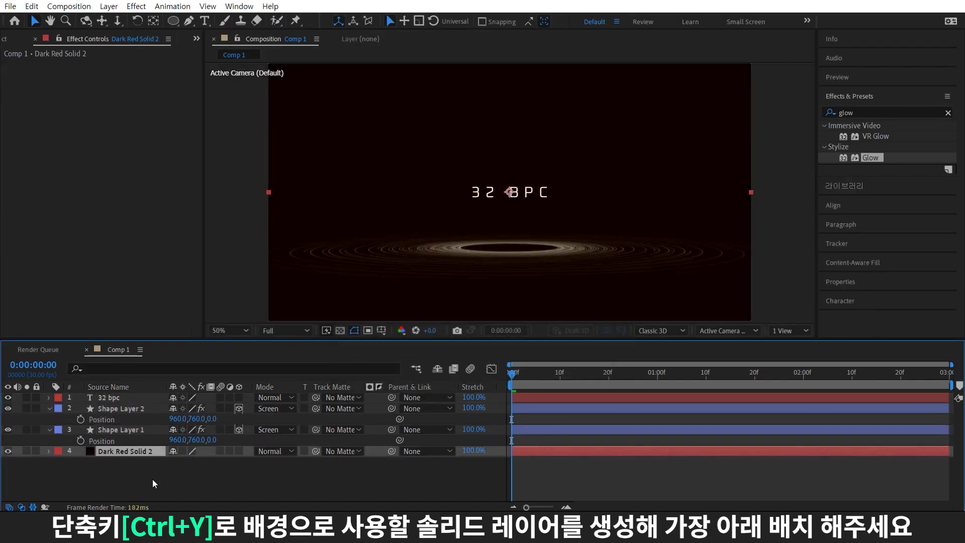
# - Add Camera 1 with depth of field enabled, plus a new null layer
pyautogui.rightClick(254, 484)
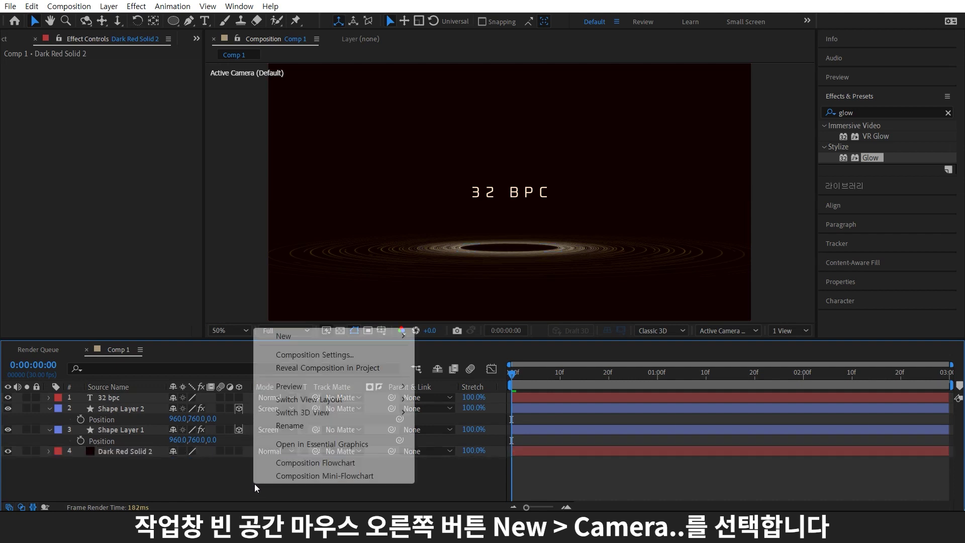
pyautogui.moveTo(301, 336)
pyautogui.click(467, 393)
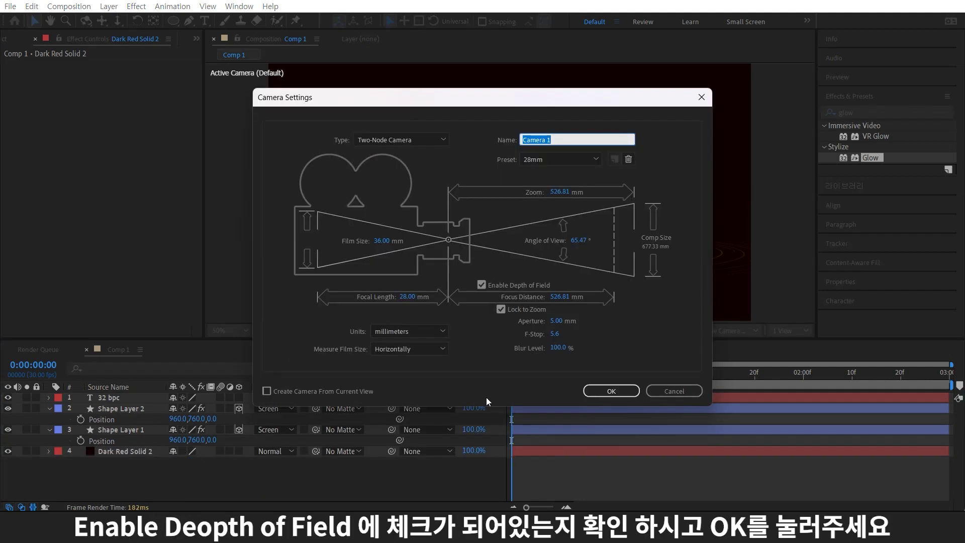
pyautogui.click(610, 391)
pyautogui.hotkey('ctrl', 'alt', 'shift', 'y')
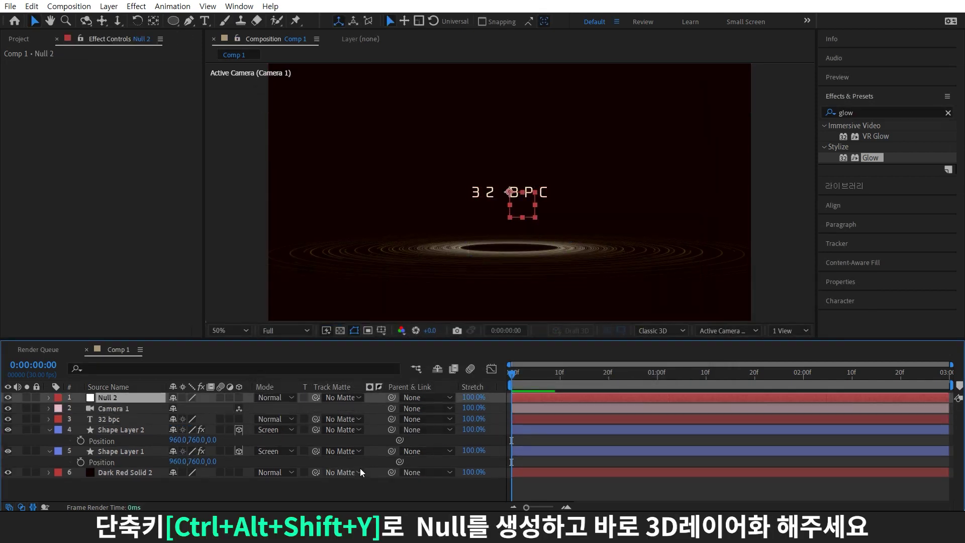
# - Make Null 2 3D, parent Camera 1 to it, and rotate it 20° on X and 15° on Z
pyautogui.click(240, 397)
pyautogui.click(144, 409)
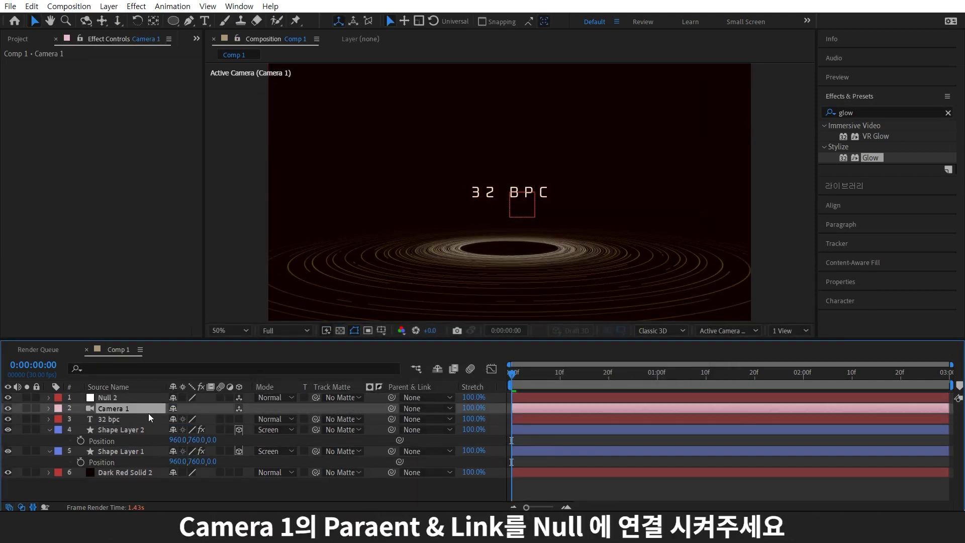
pyautogui.moveTo(393, 408); pyautogui.dragTo(108, 397)
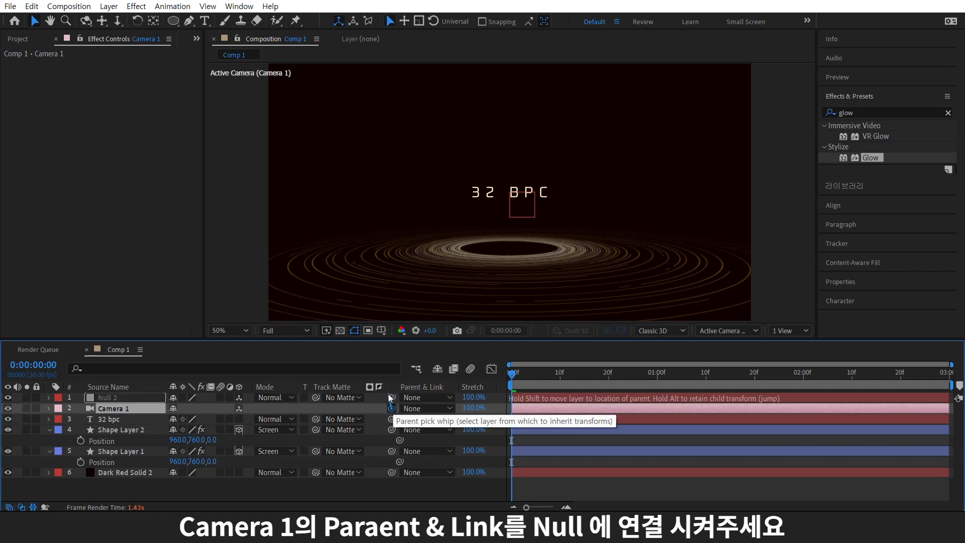
pyautogui.click(137, 400)
pyautogui.press('r')
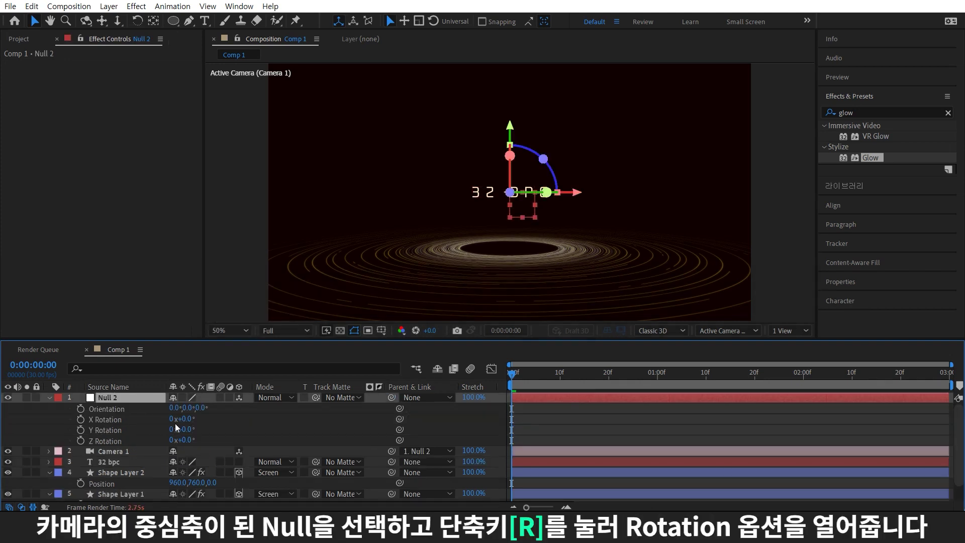
pyautogui.click(184, 419)
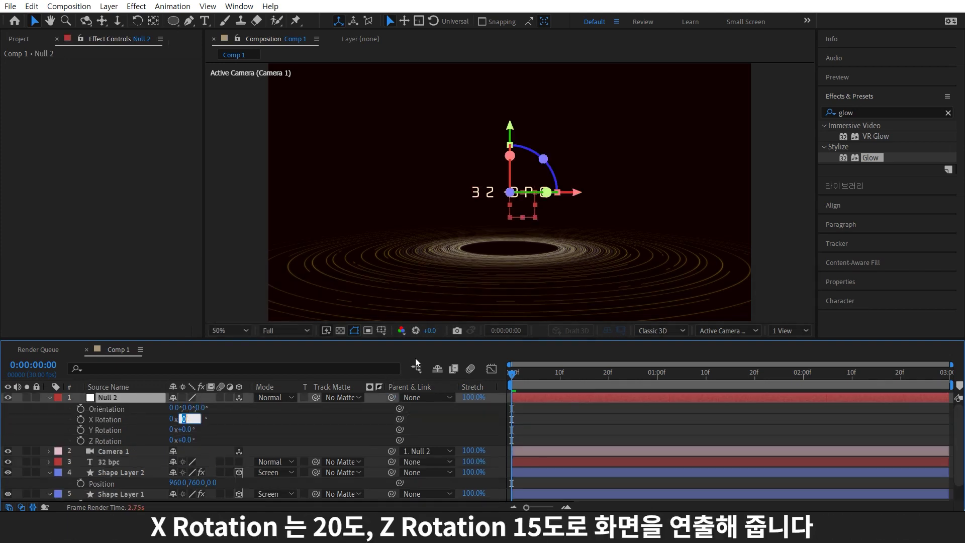
pyautogui.write('20')
pyautogui.press('Return')
pyautogui.click(184, 440)
pyautogui.write('15')
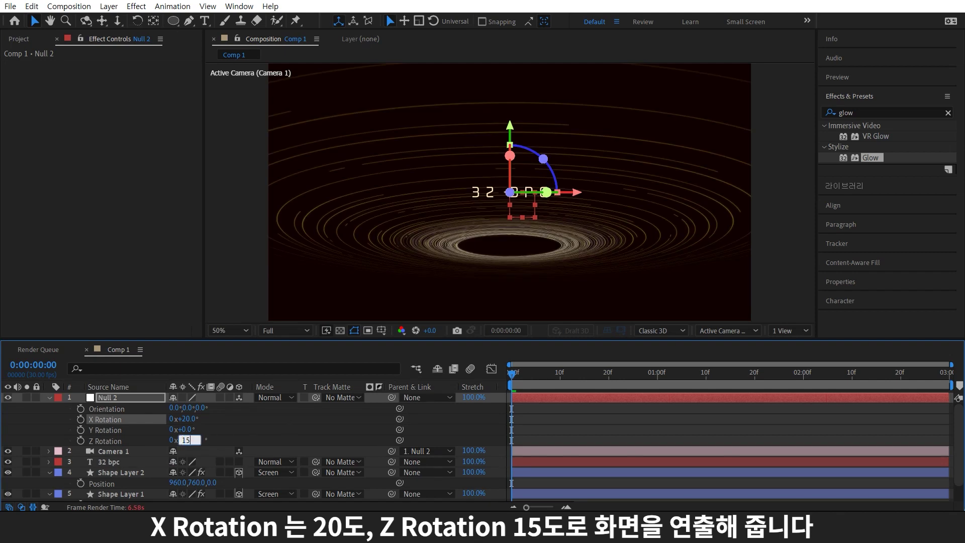
pyautogui.press('Return')
# - Set Camera 1's Aperture to 600 and create a new adjustment layer
pyautogui.click(127, 448)
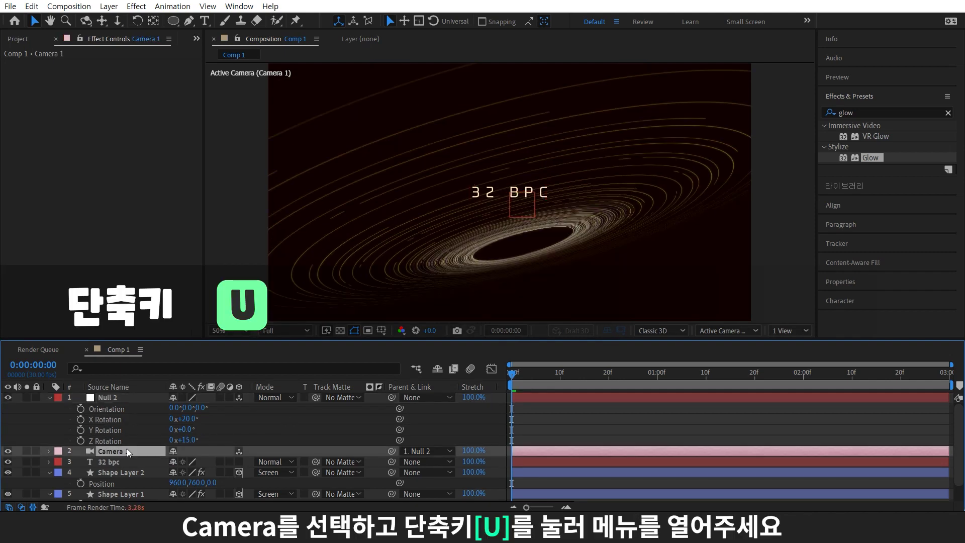
pyautogui.press('u')
pyautogui.scroll(-3, 207, 427)
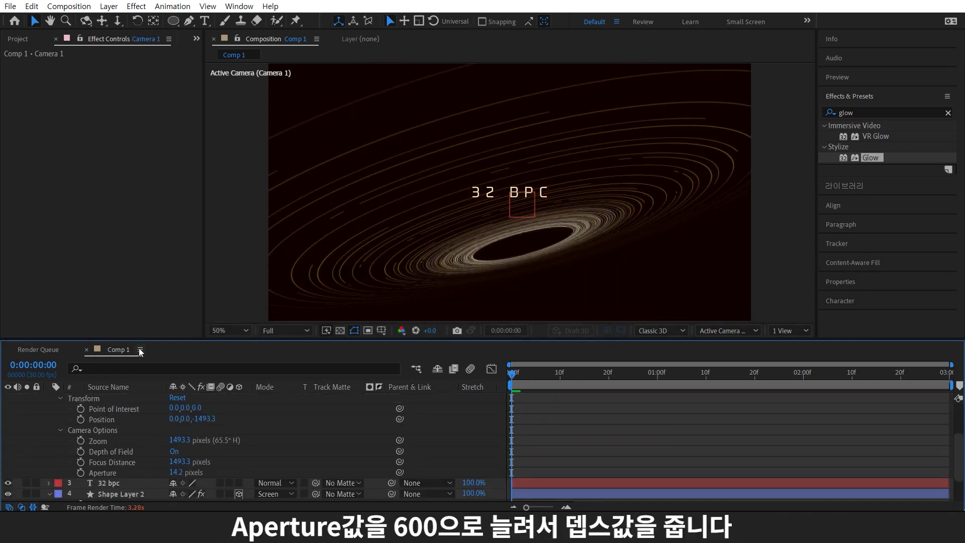
pyautogui.click(183, 472)
pyautogui.write('600')
pyautogui.press('Return')
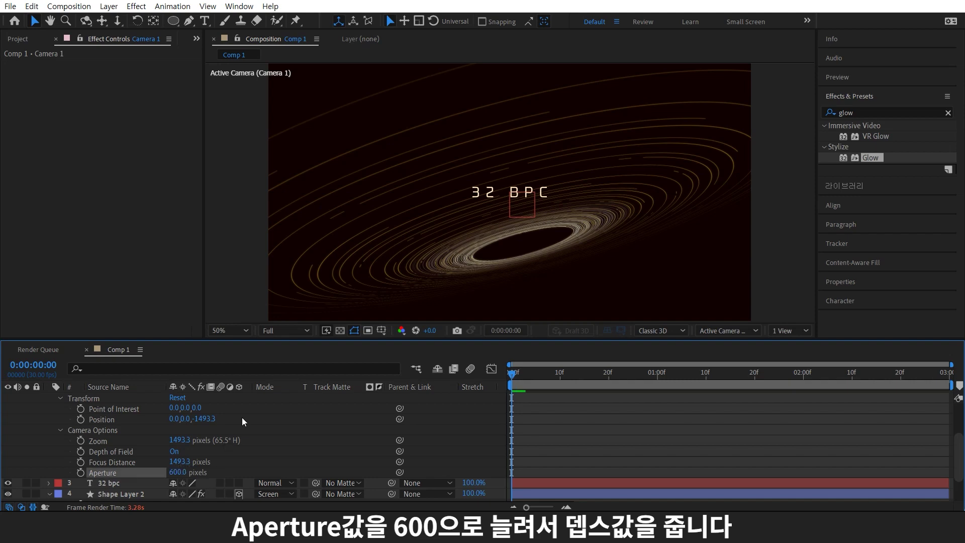
pyautogui.hotkey('ctrl', 'alt', 'y')
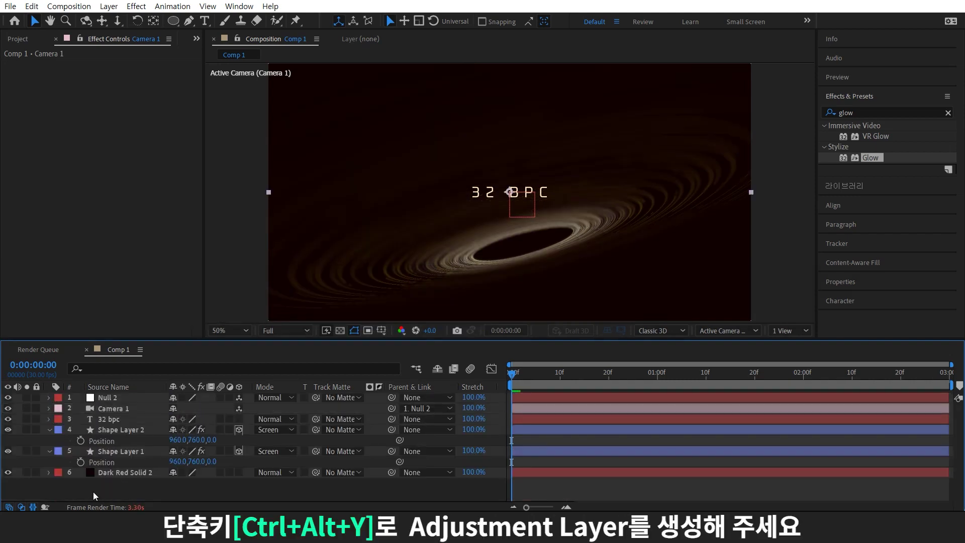
# - Apply Glow with Radius 150 to Adjustment Layer 1, then show the Project panel at 100% view
pyautogui.click(884, 113)
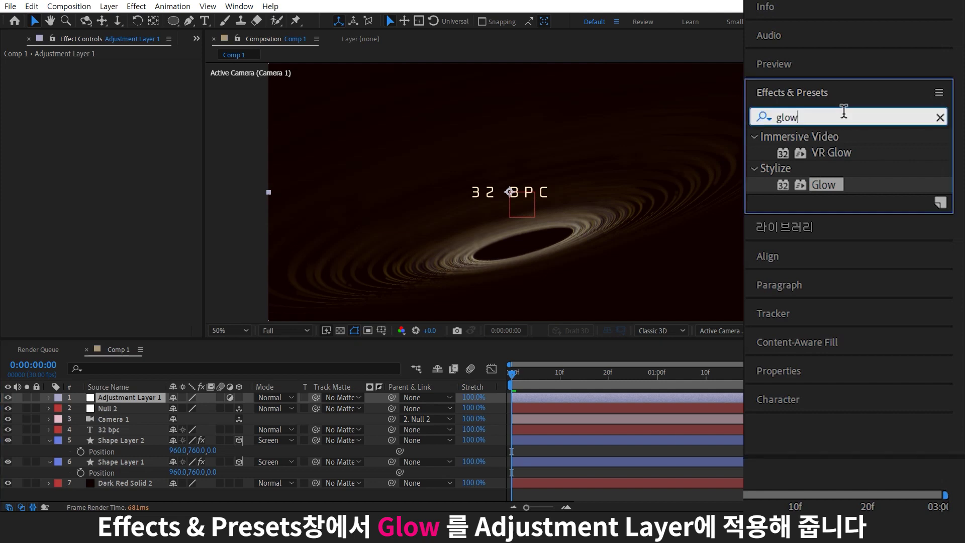
pyautogui.moveTo(823, 184); pyautogui.dragTo(128, 399)
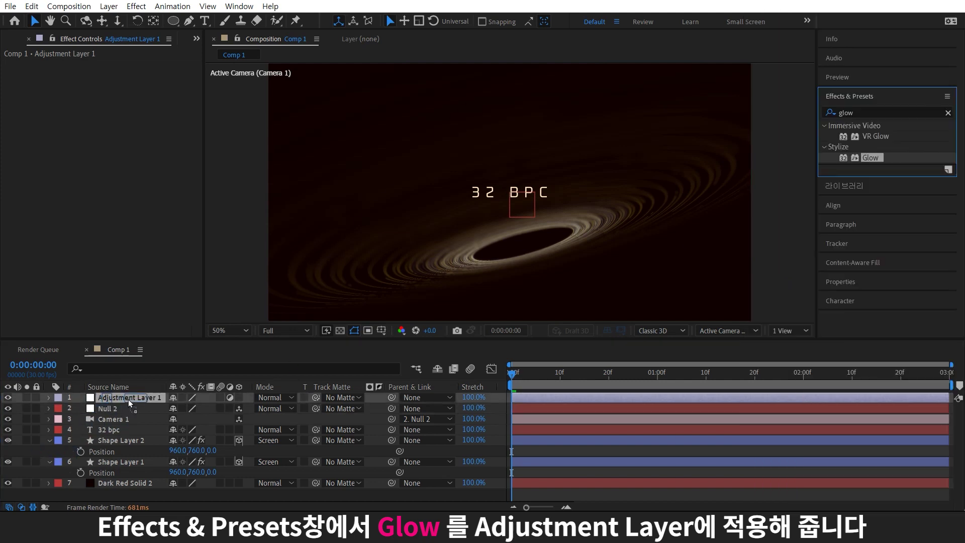
pyautogui.click(118, 97)
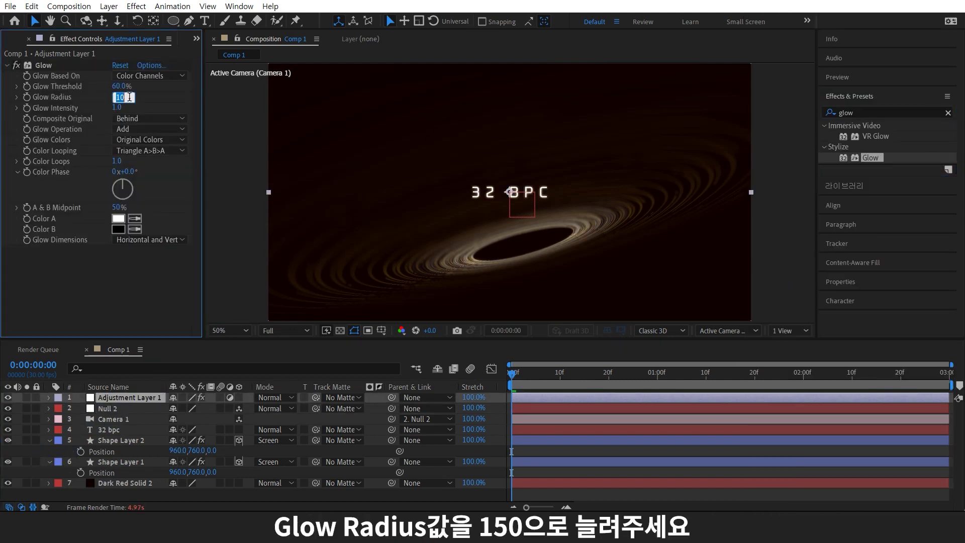
pyautogui.write('15')
pyautogui.press('Return')
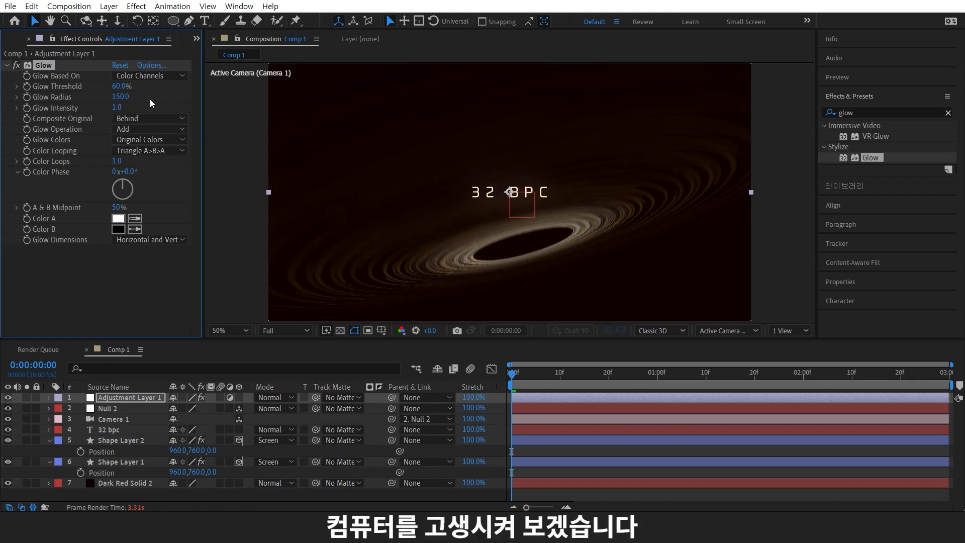
pyautogui.click(18, 39)
pyautogui.press('.')
# - Change the project colour depth from 16 bpc to 32 bits per channel (float)
pyautogui.moveTo(623, 251); pyautogui.dragTo(641, 176)
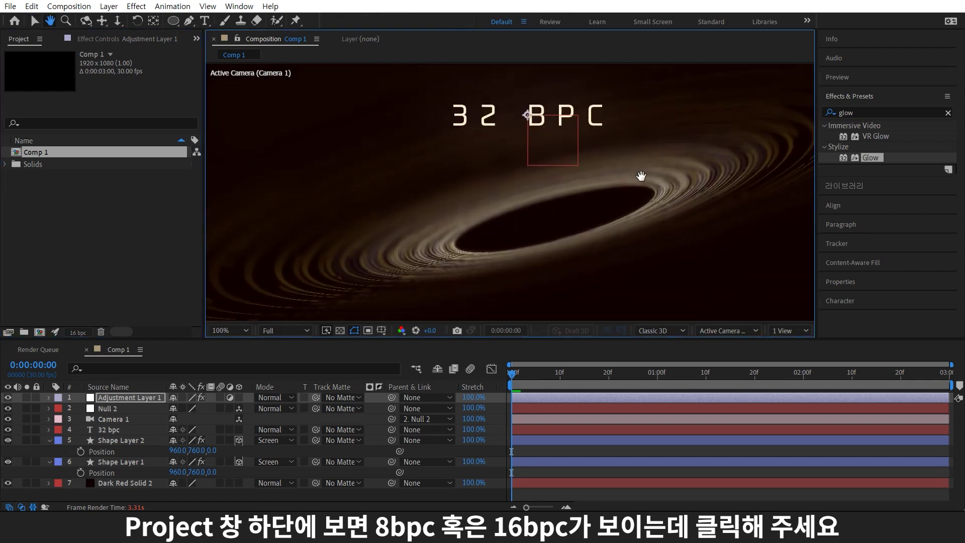
pyautogui.click(85, 332)
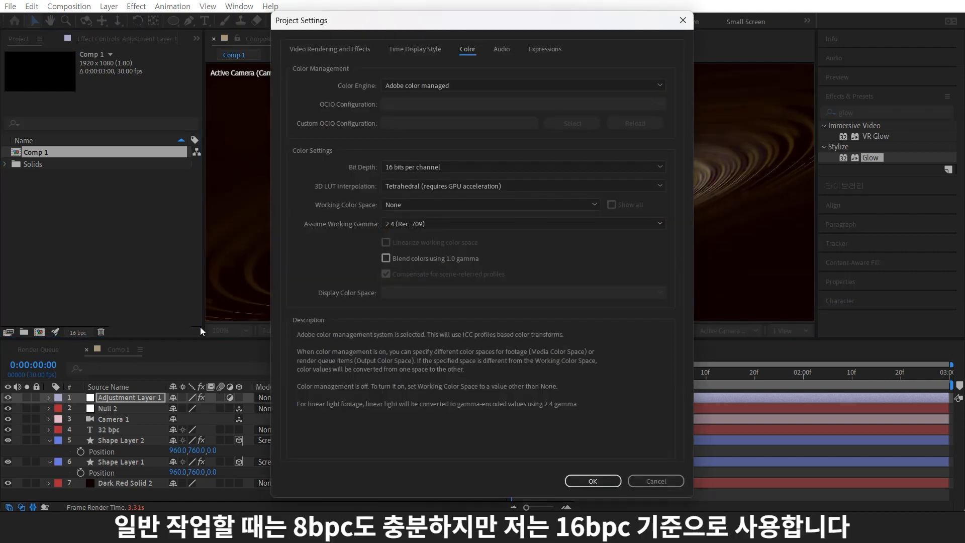
pyautogui.click(565, 171)
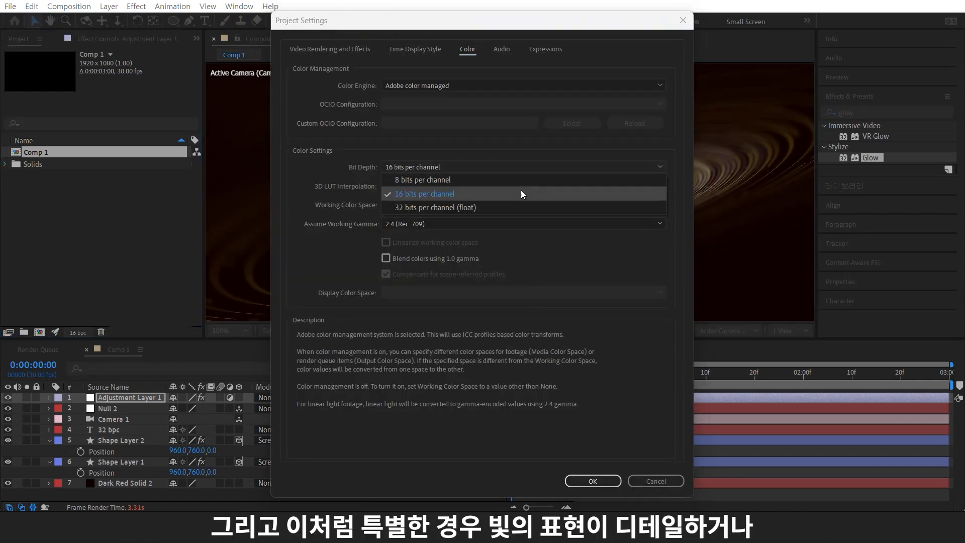
pyautogui.click(490, 207)
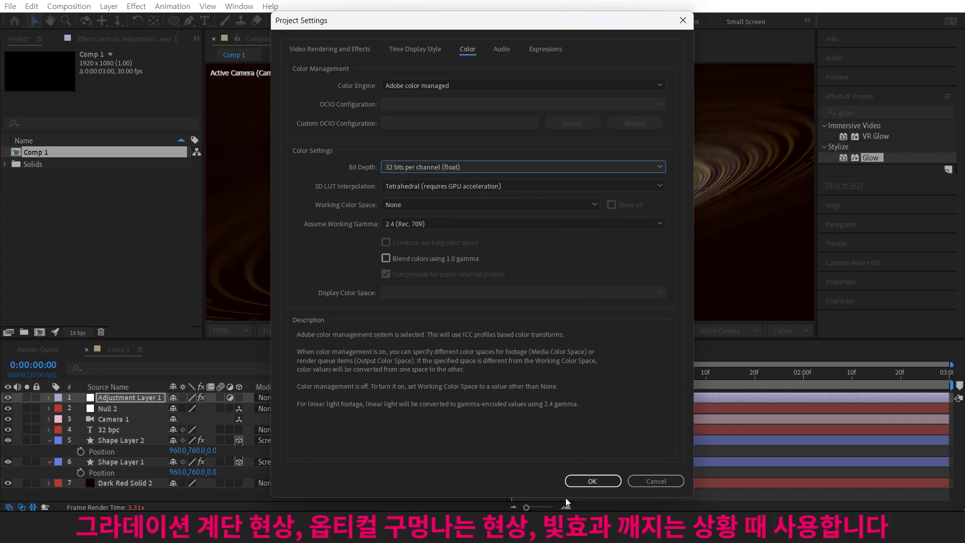
pyautogui.click(572, 485)
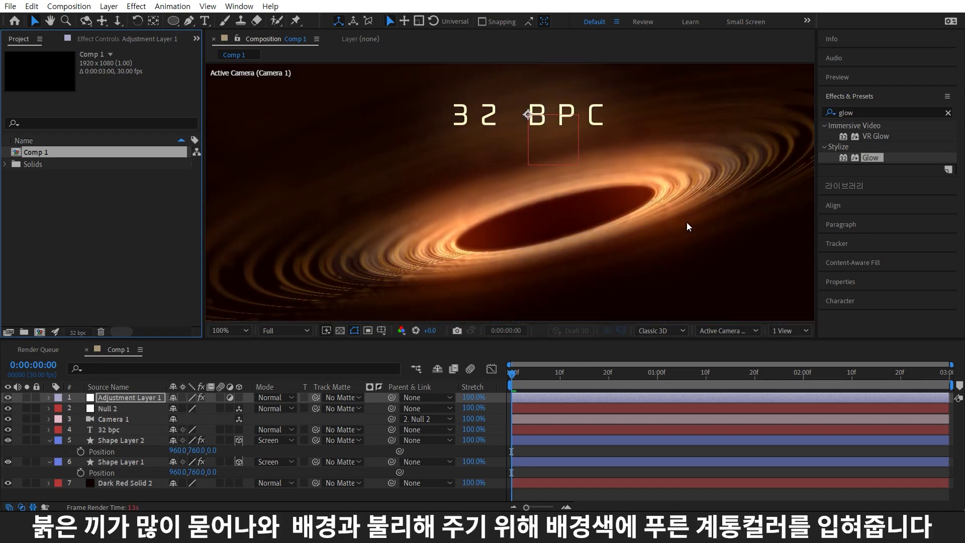
# - Apply the Gradient Ramp effect to the Dark Red Solid 2 layer
pyautogui.scroll(-2, 684, 201)
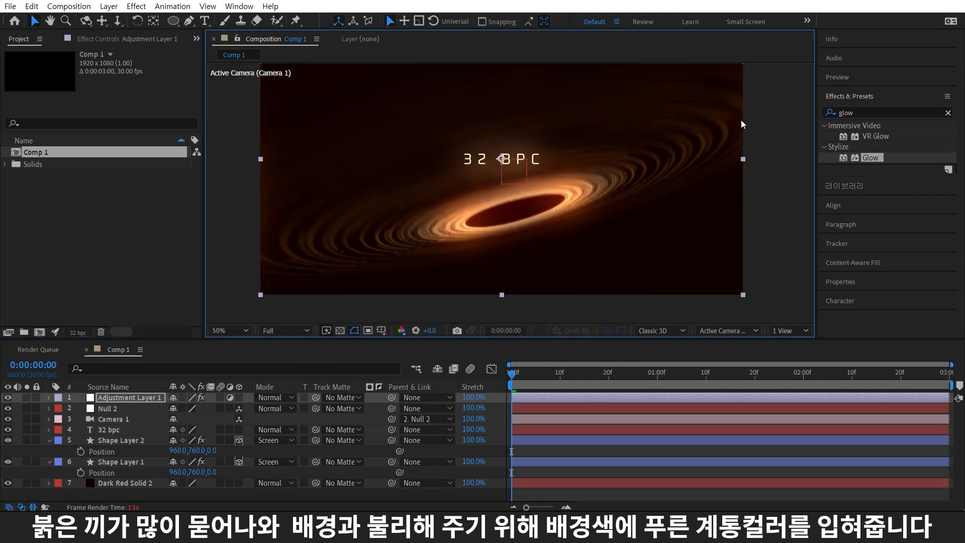
pyautogui.scroll(2, 727, 139)
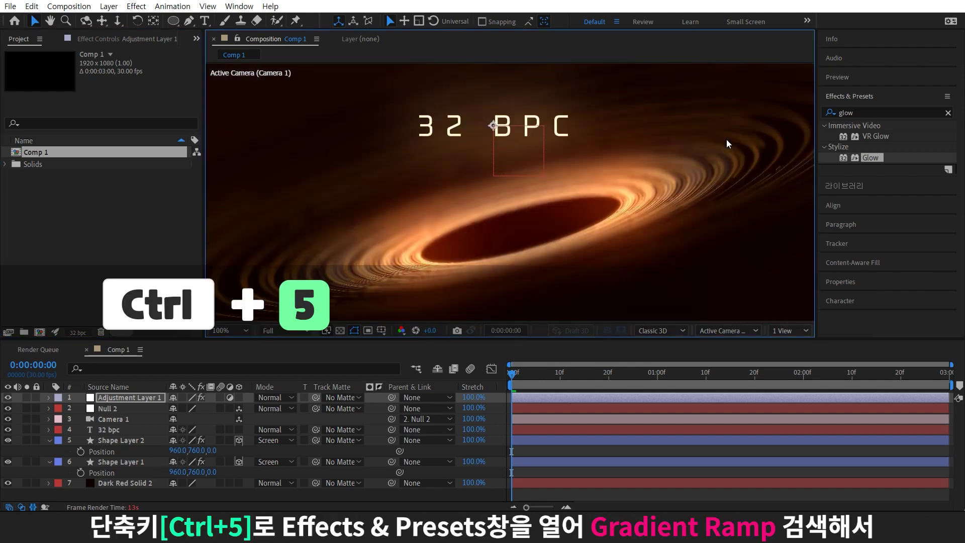
pyautogui.hotkey('ctrl', '5')
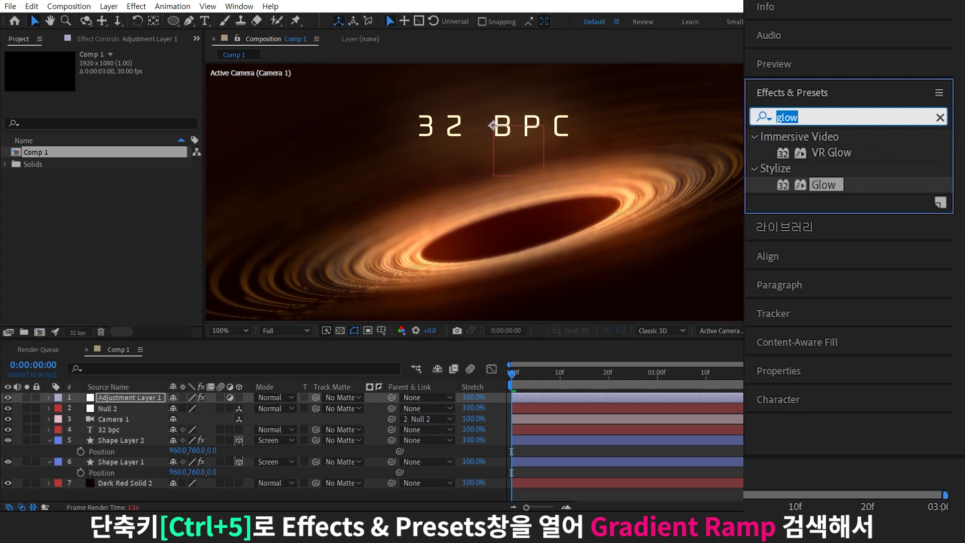
pyautogui.write('ramp')
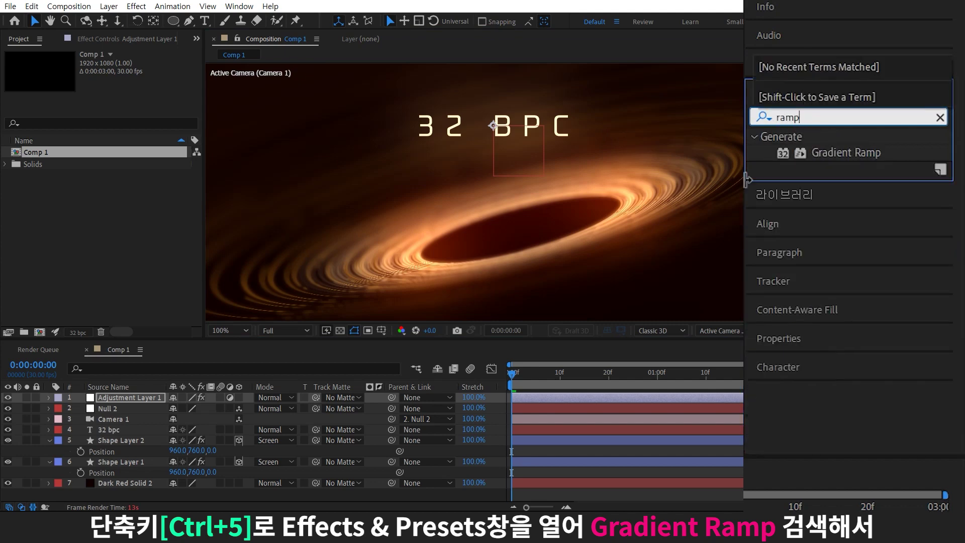
pyautogui.moveTo(884, 136); pyautogui.dragTo(121, 486)
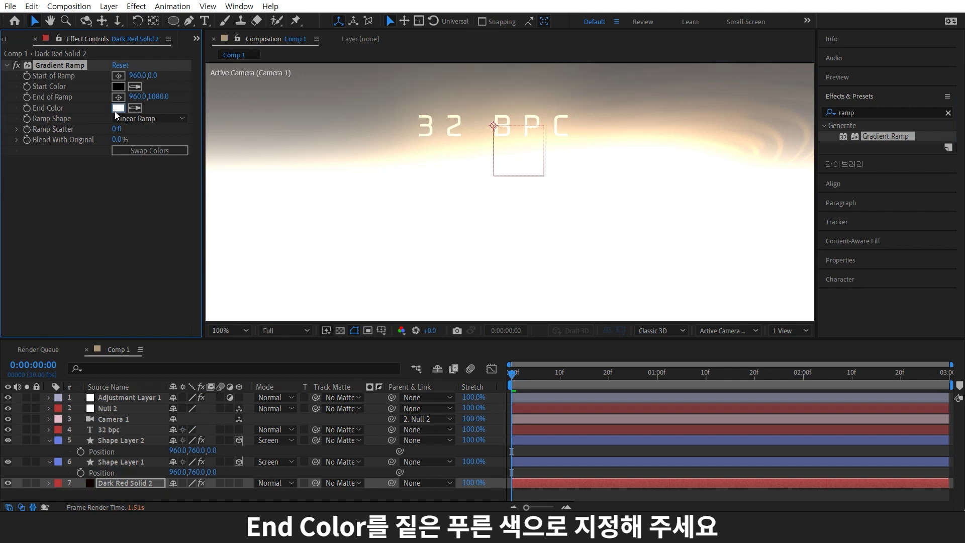
# - Set the Gradient Ramp's End Color to a very dark deep blue
pyautogui.click(118, 108)
pyautogui.click(213, 301)
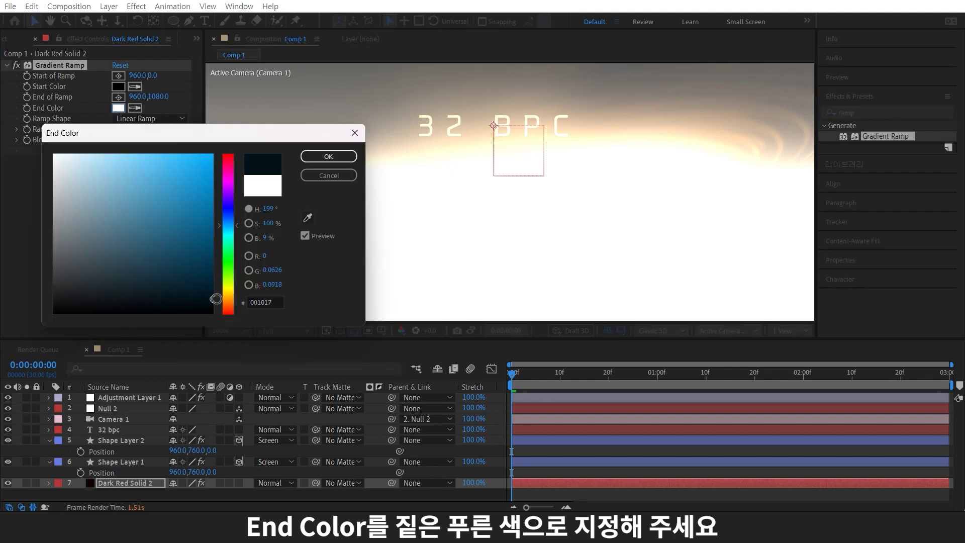
pyautogui.click(231, 219)
pyautogui.click(231, 227)
pyautogui.click(331, 154)
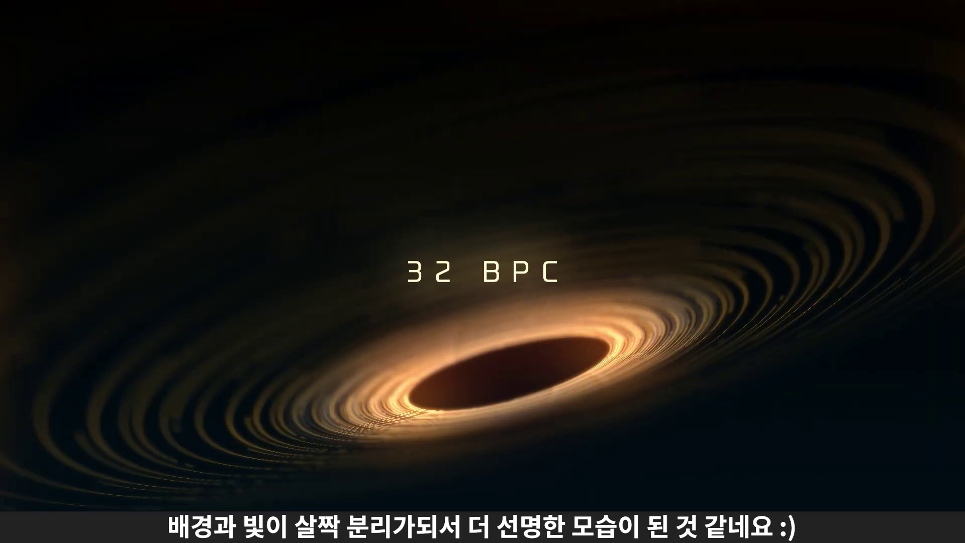